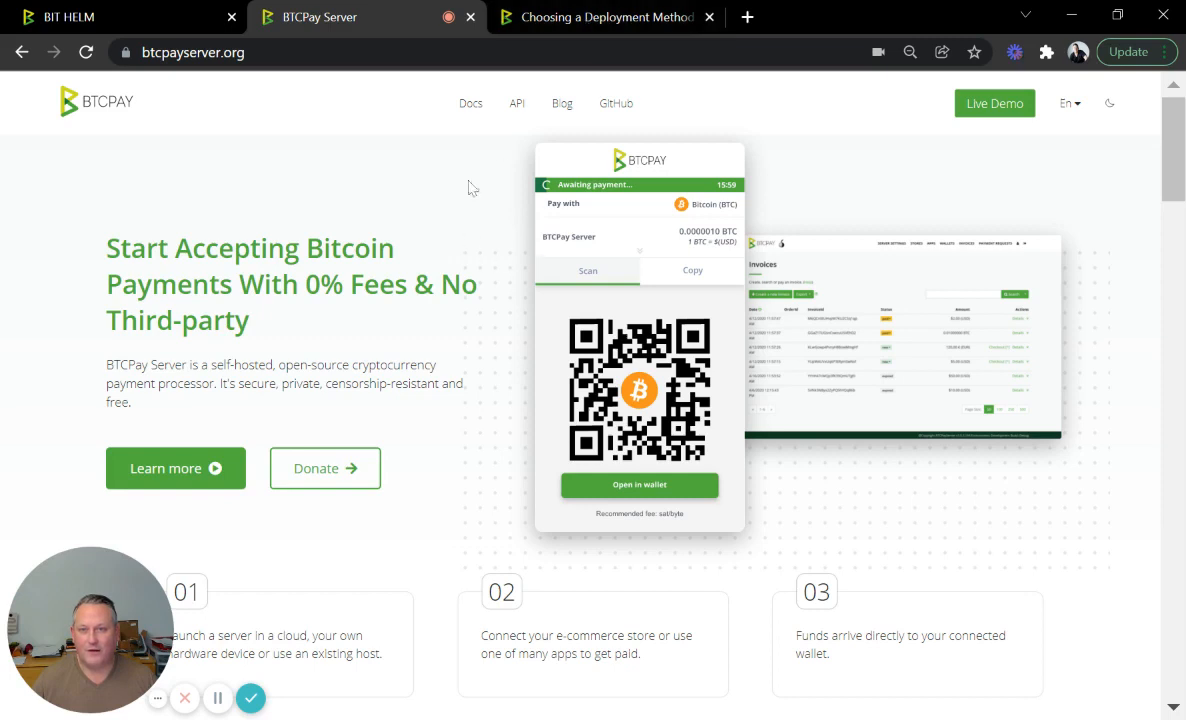
Step: Open the BTCPay Server documentation, and bring up its Choosing a Deployment Method page
left_click(470, 105)
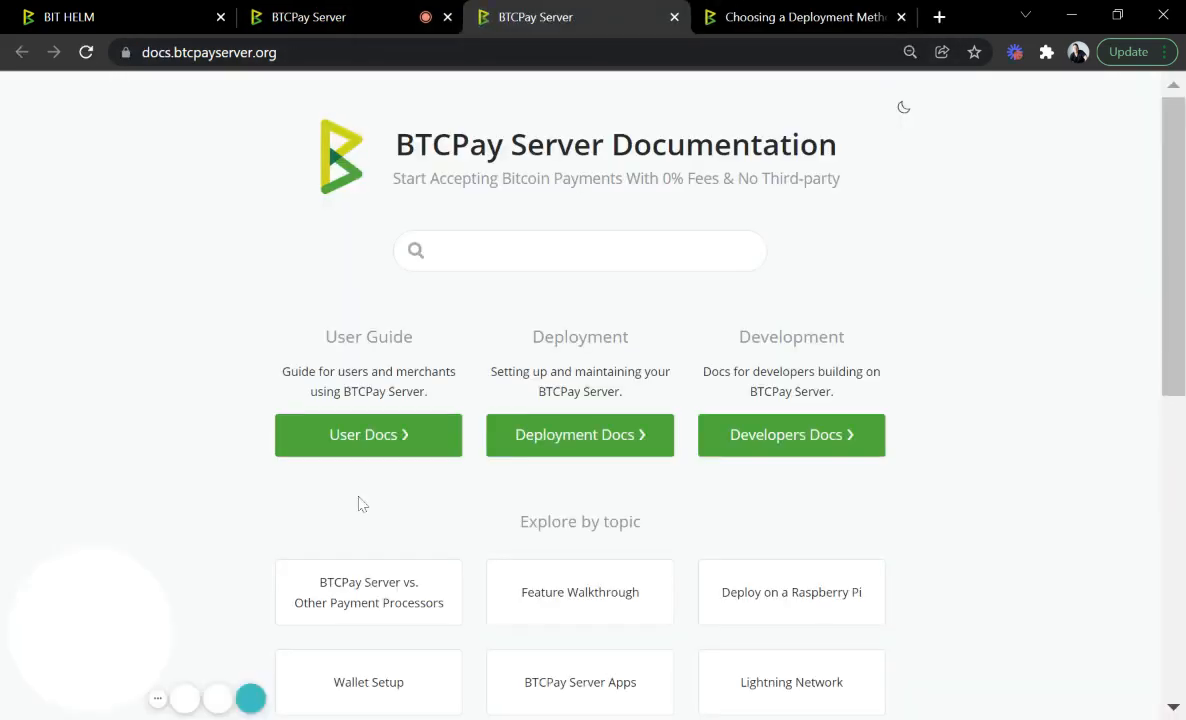
scroll(315, 343, "down", 1)
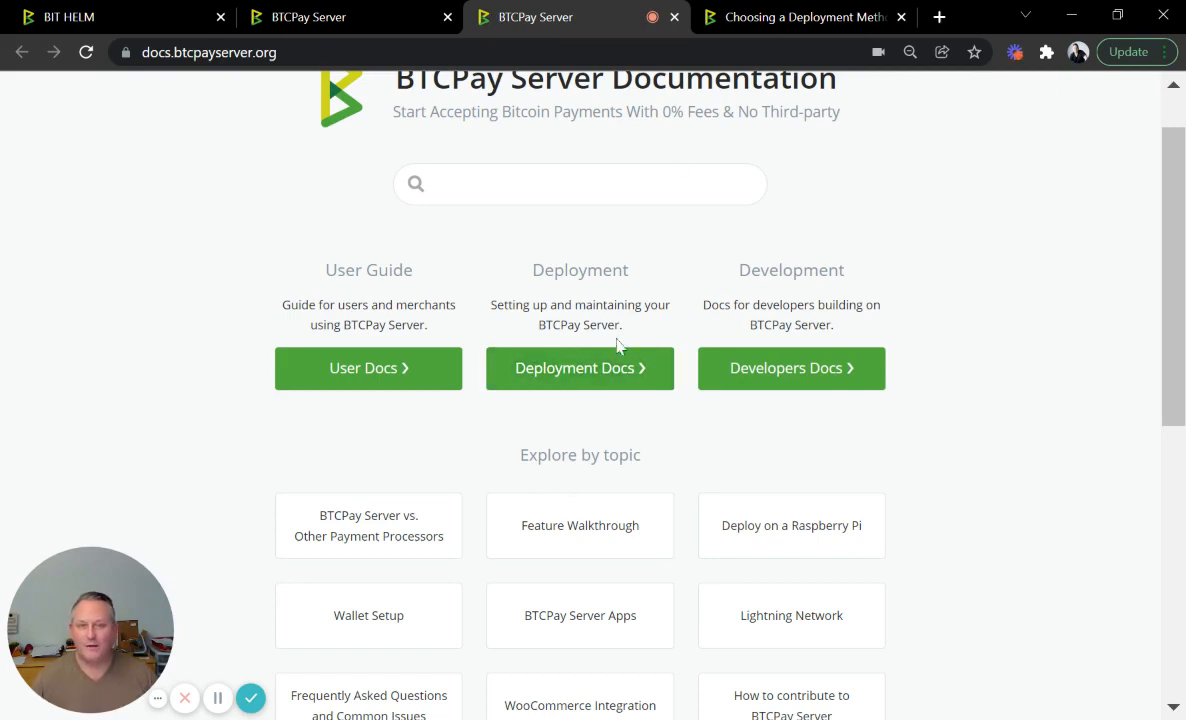
left_click(745, 18)
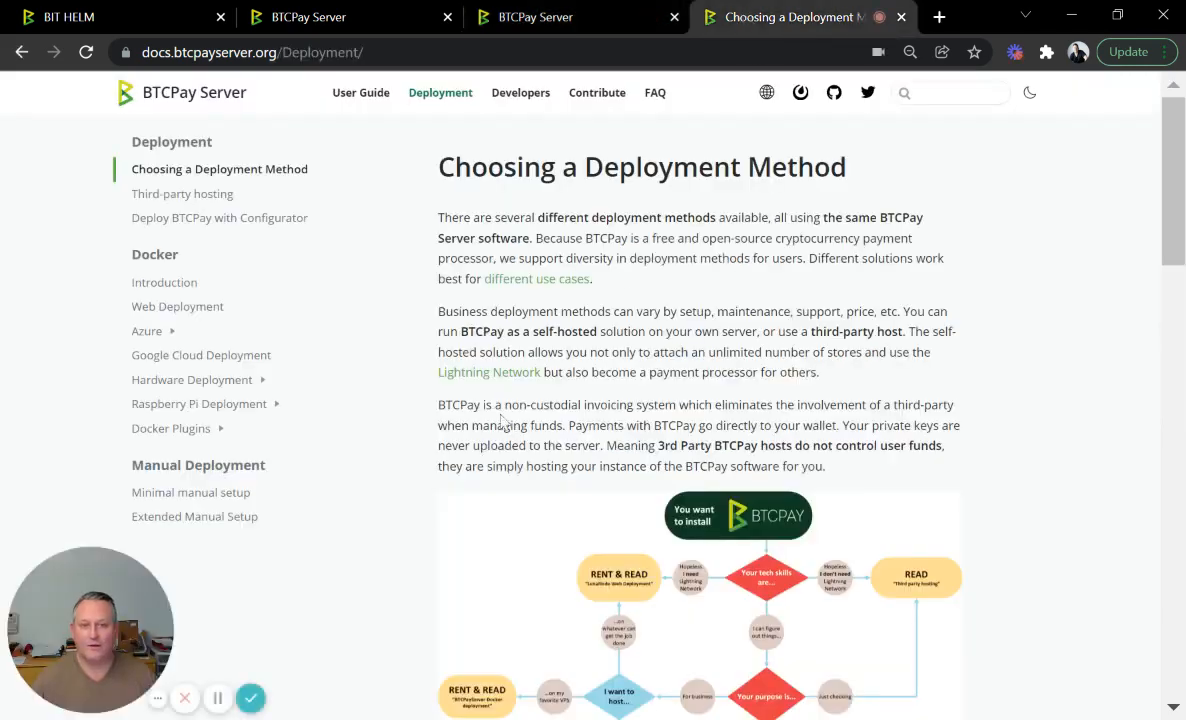
Step: Examine the deployment flowchart and the table comparing the deployment methods' difficulty, features and monthly cost
scroll(503, 416, "down", 2)
scroll(705, 489, "down", 3)
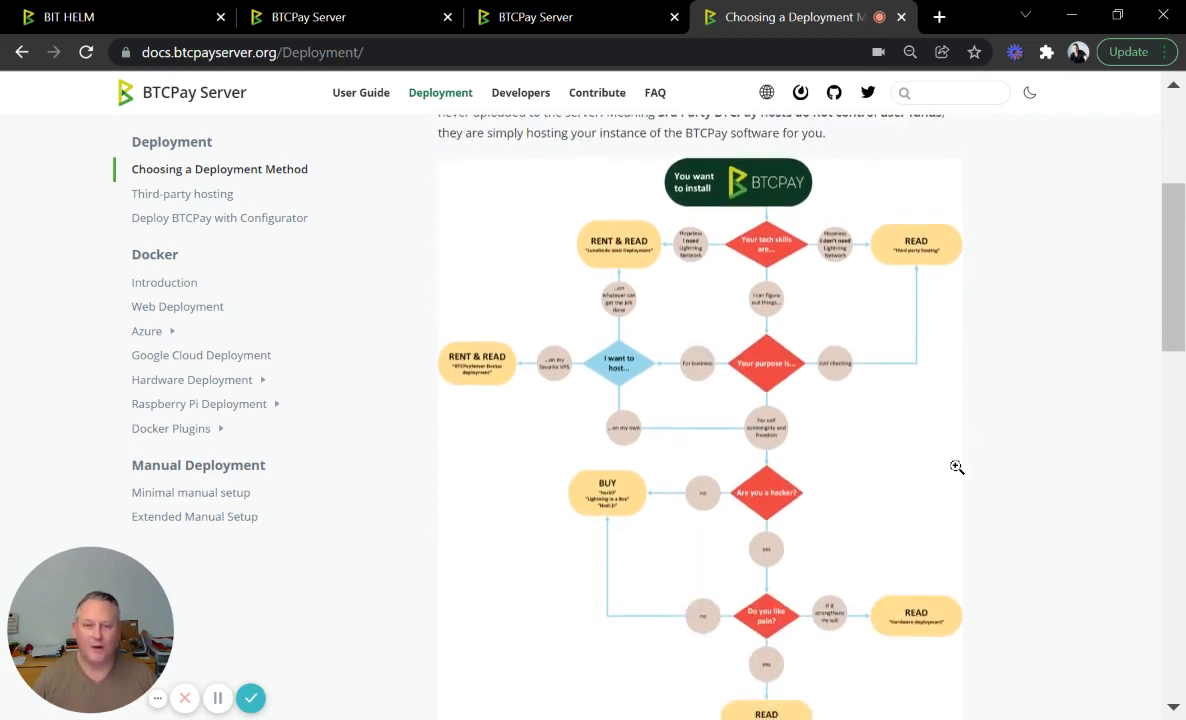
scroll(947, 461, "down", 5)
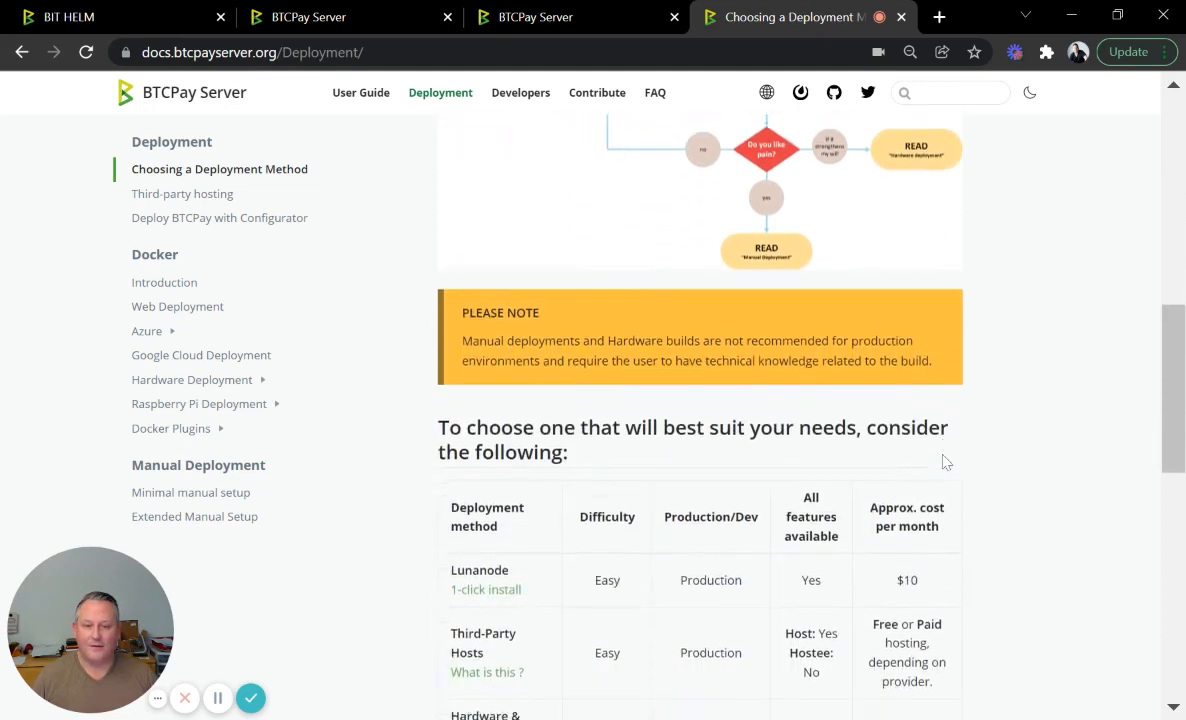
scroll(937, 458, "down", 3)
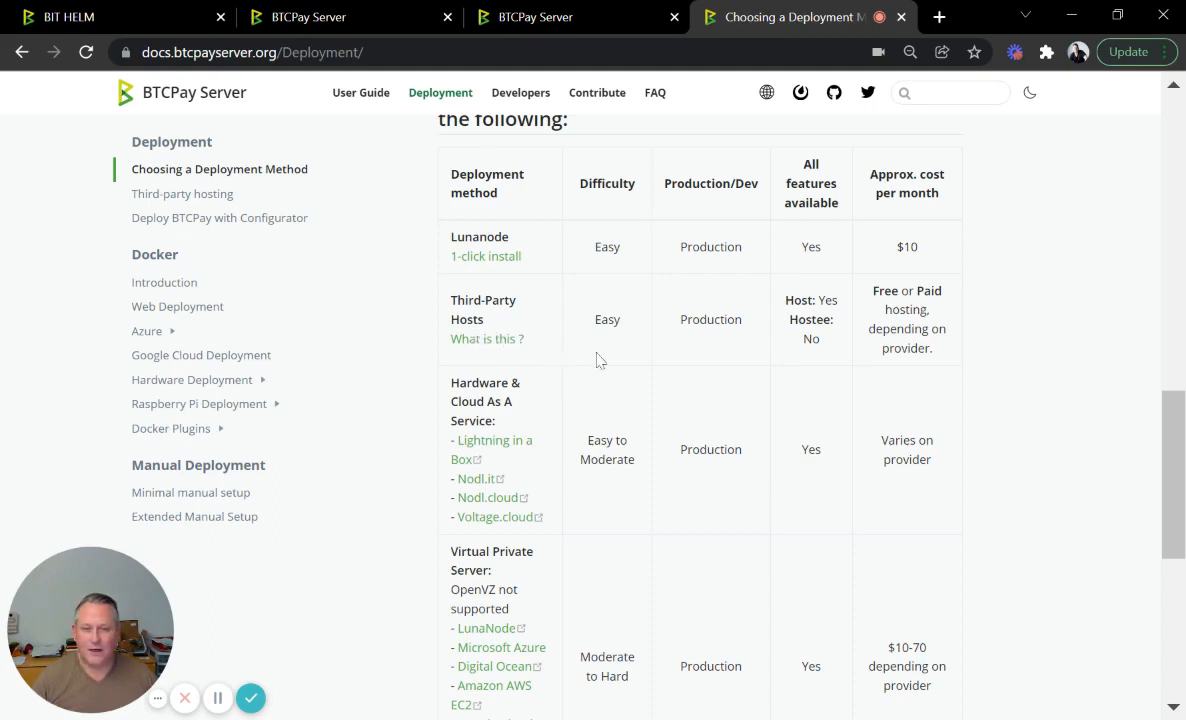
scroll(550, 335, "down", 1)
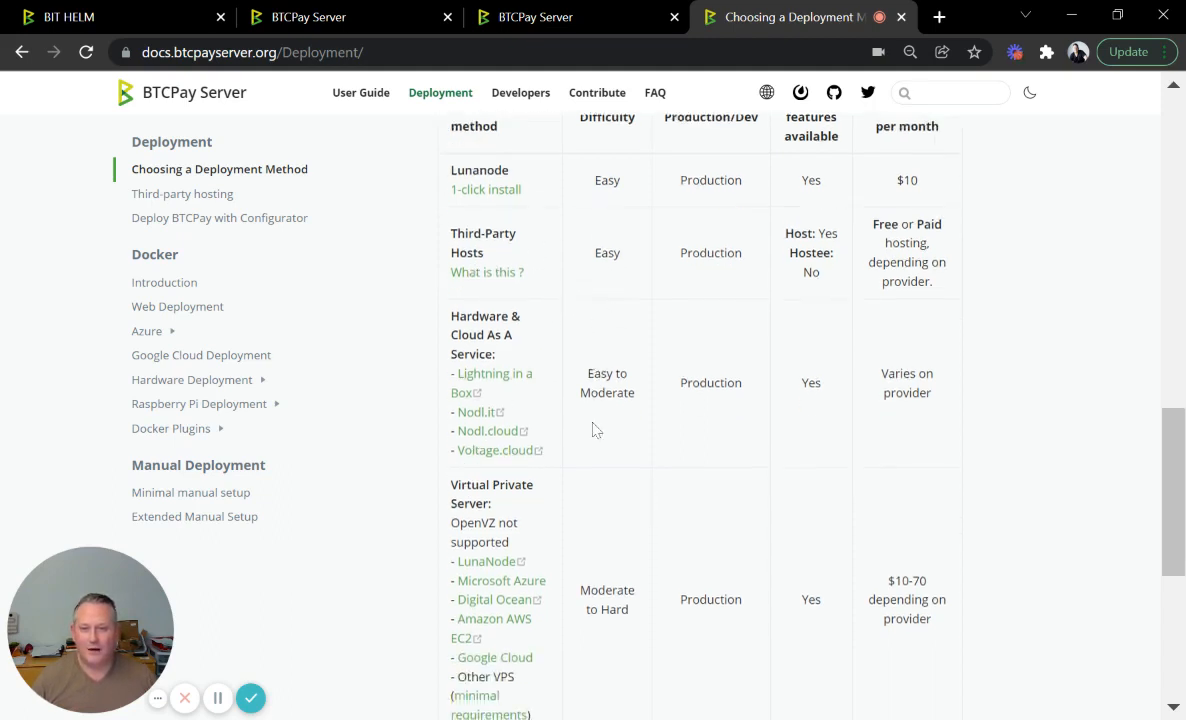
scroll(552, 390, "down", 1)
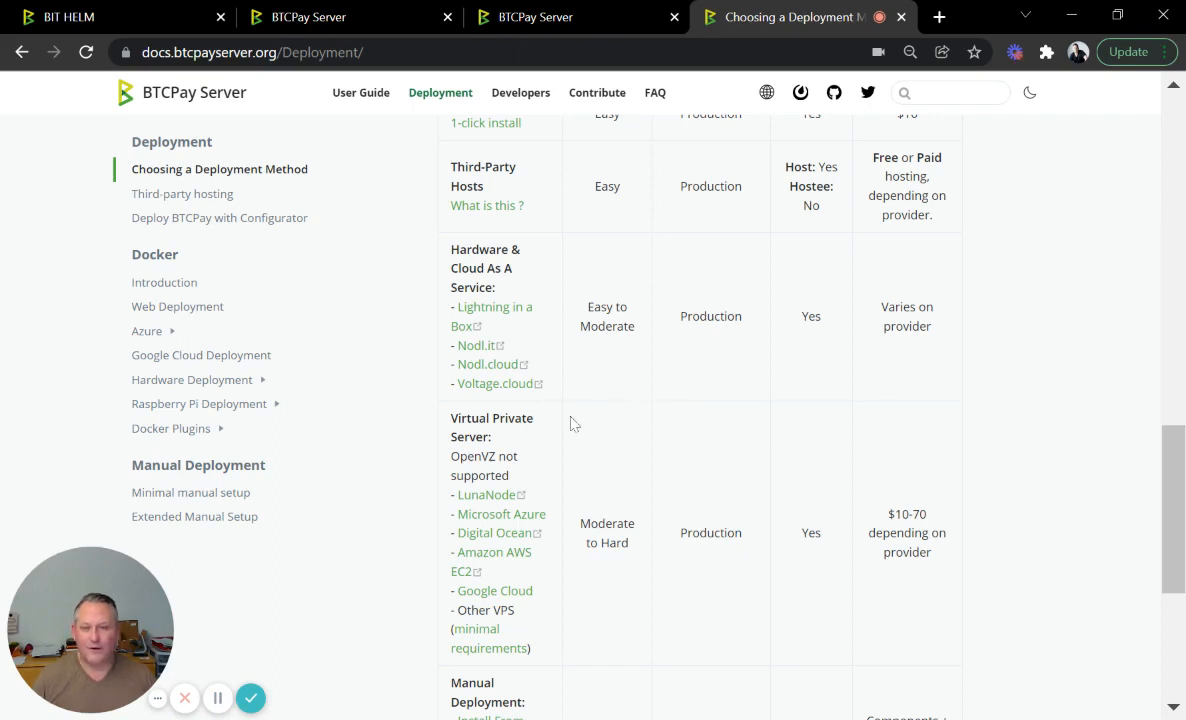
scroll(680, 413, "down", 2)
scroll(686, 412, "down", 1)
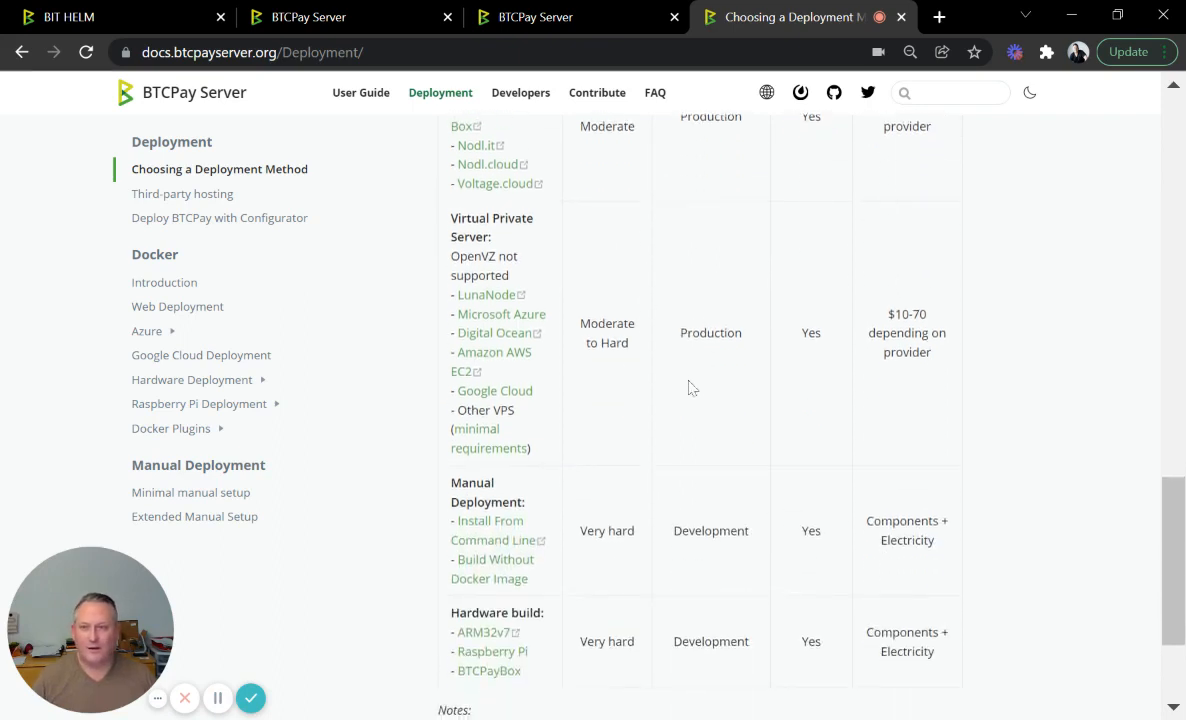
scroll(688, 386, "down", 1)
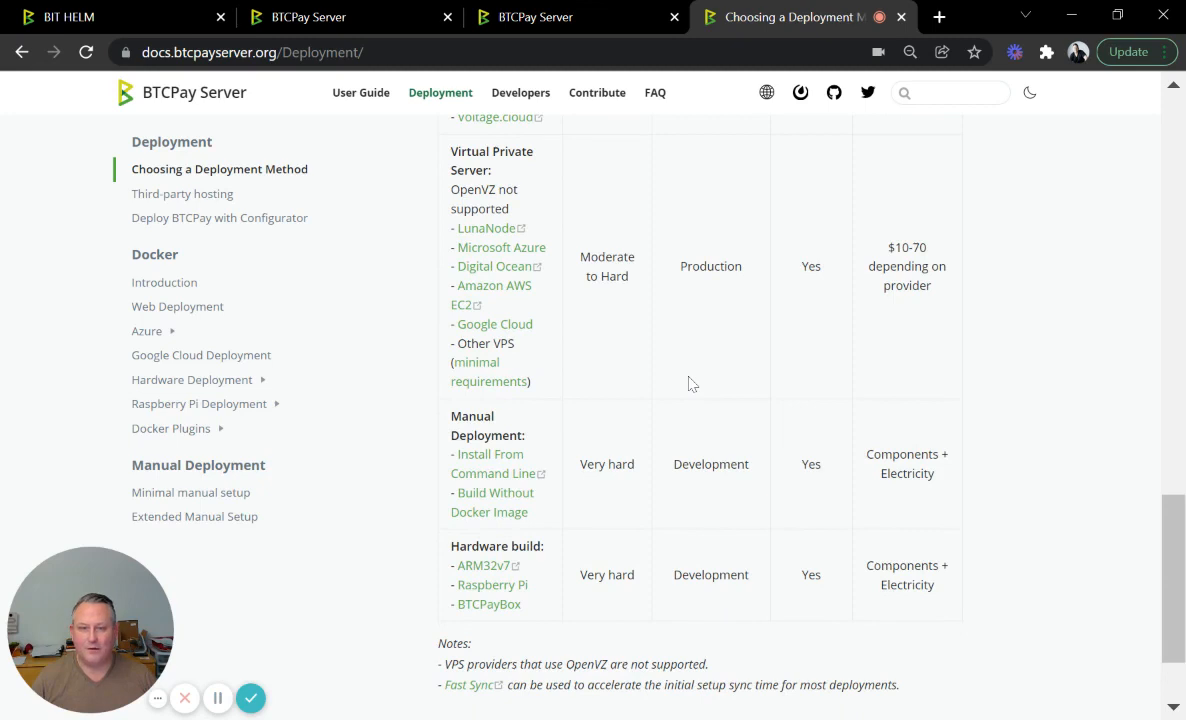
scroll(688, 384, "down", 1)
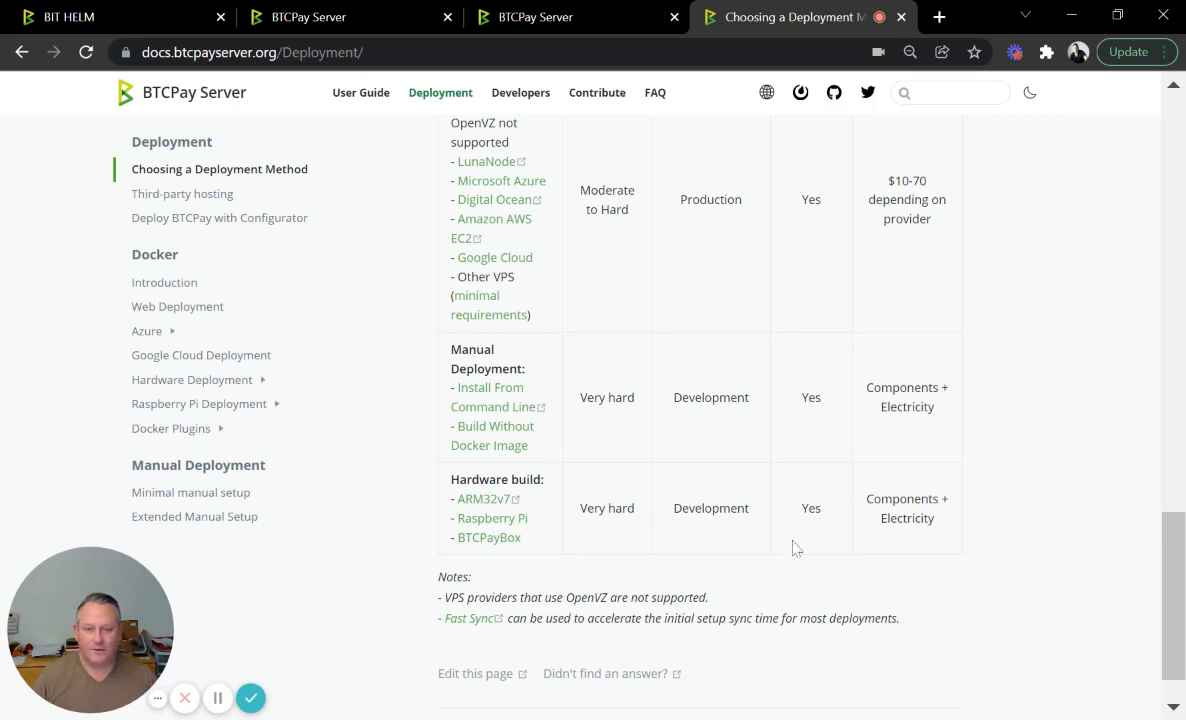
scroll(790, 545, "down", 1)
scroll(802, 500, "up", 1)
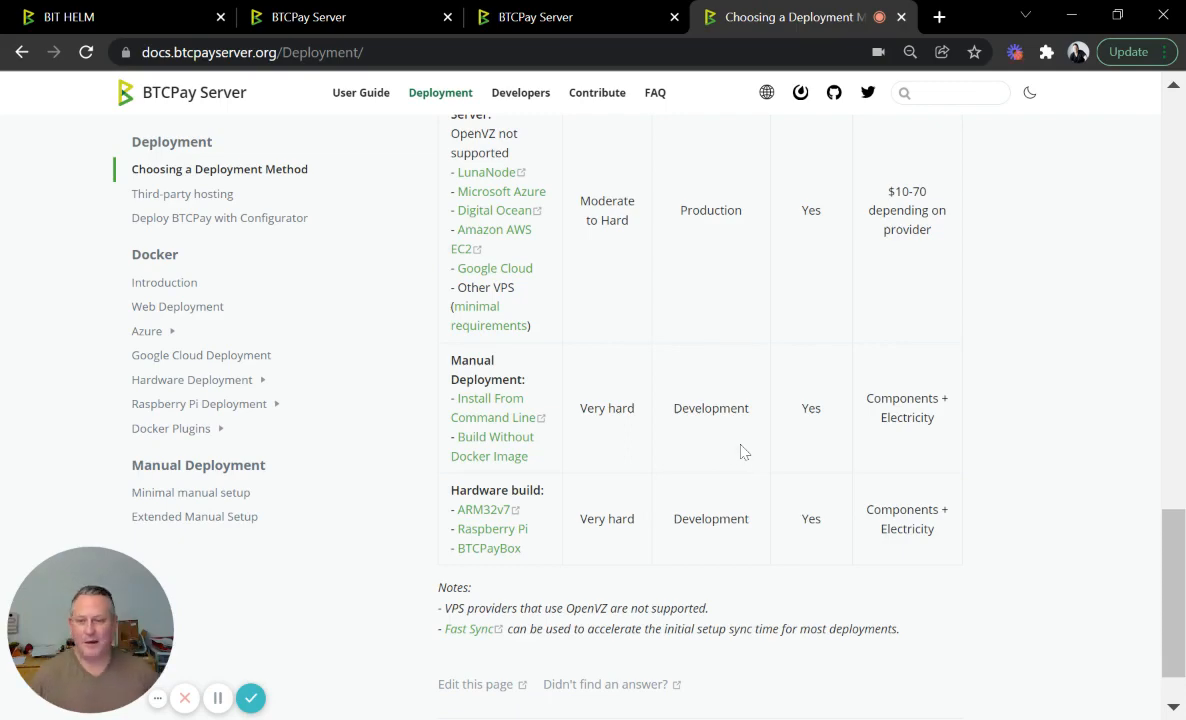
scroll(755, 413, "up", 9)
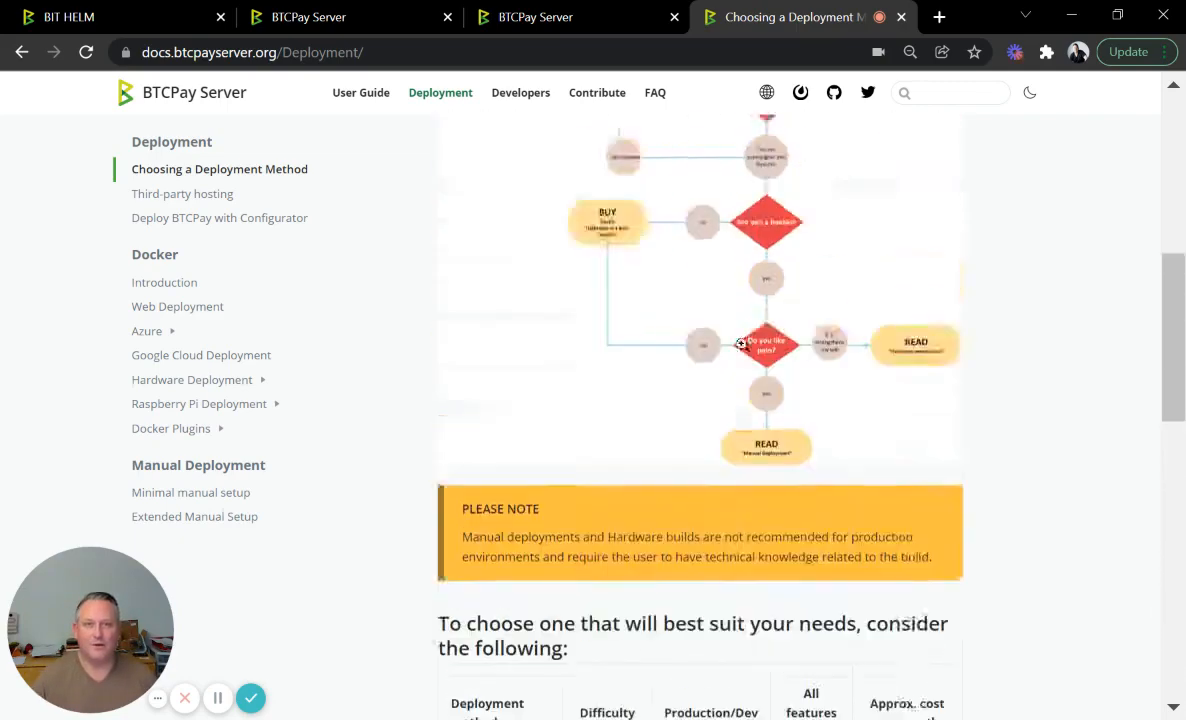
scroll(757, 329, "up", 6)
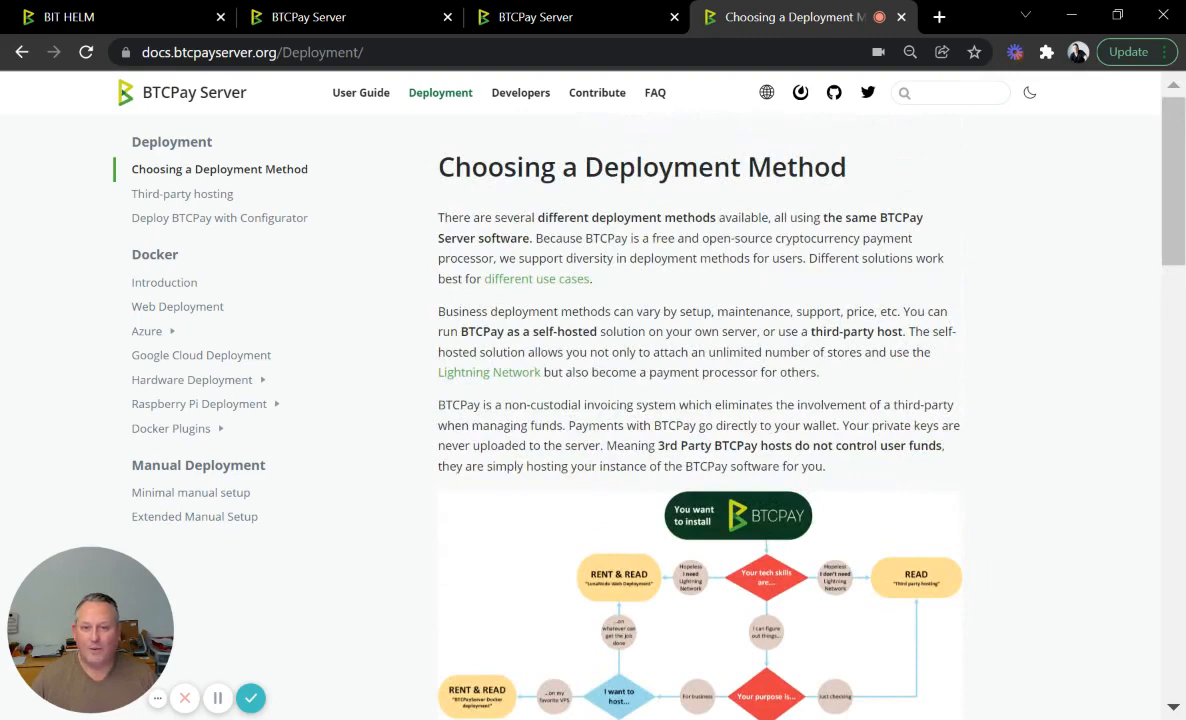
scroll(393, 155, "down", 3)
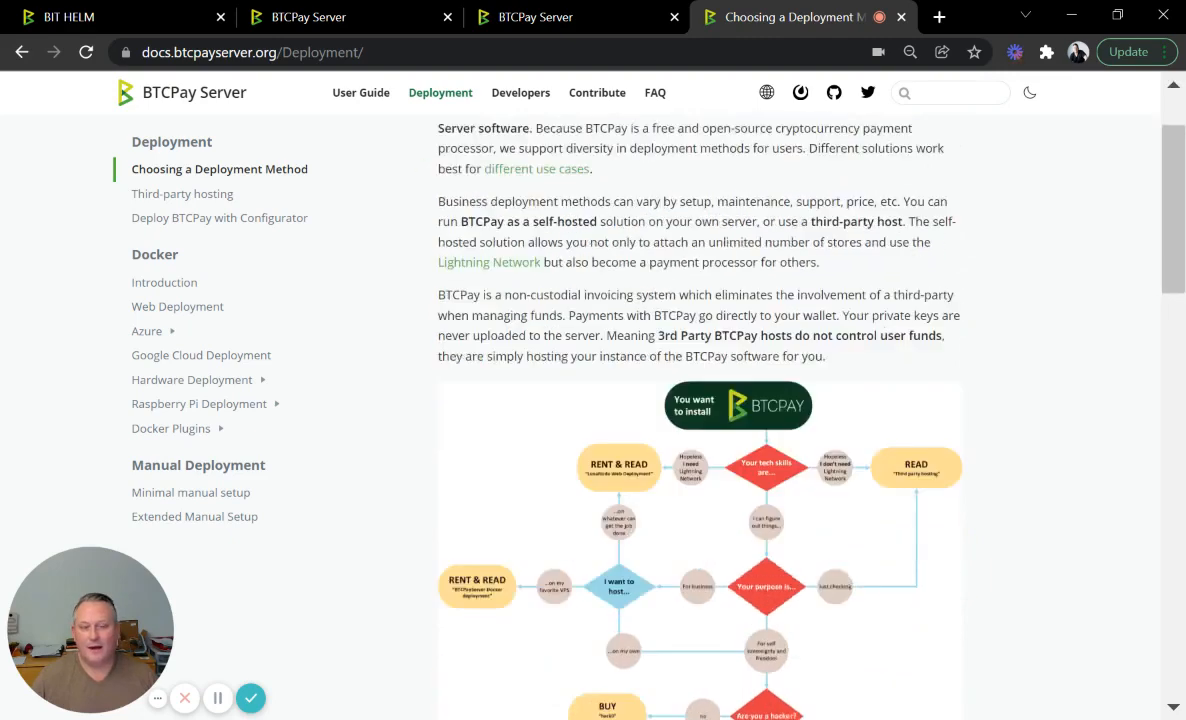
Step: Switch to the BIT HELM store's site, start a new store and name it Bit Helm Test
left_click(93, 30)
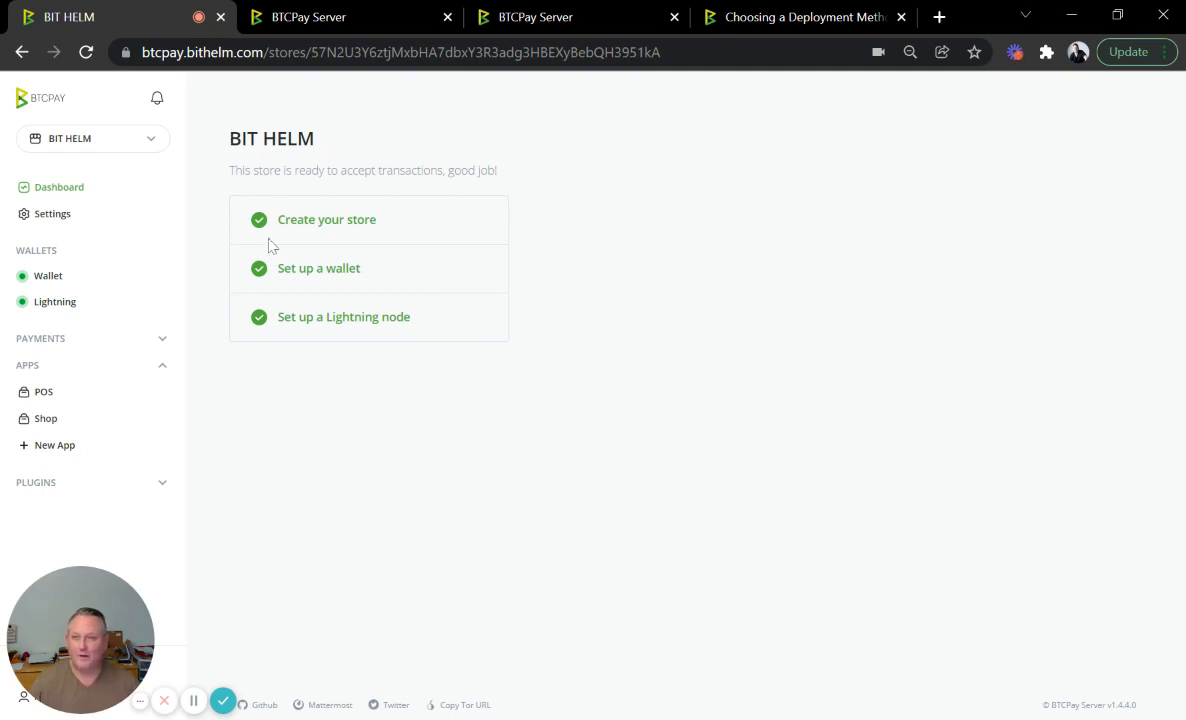
left_click(155, 145)
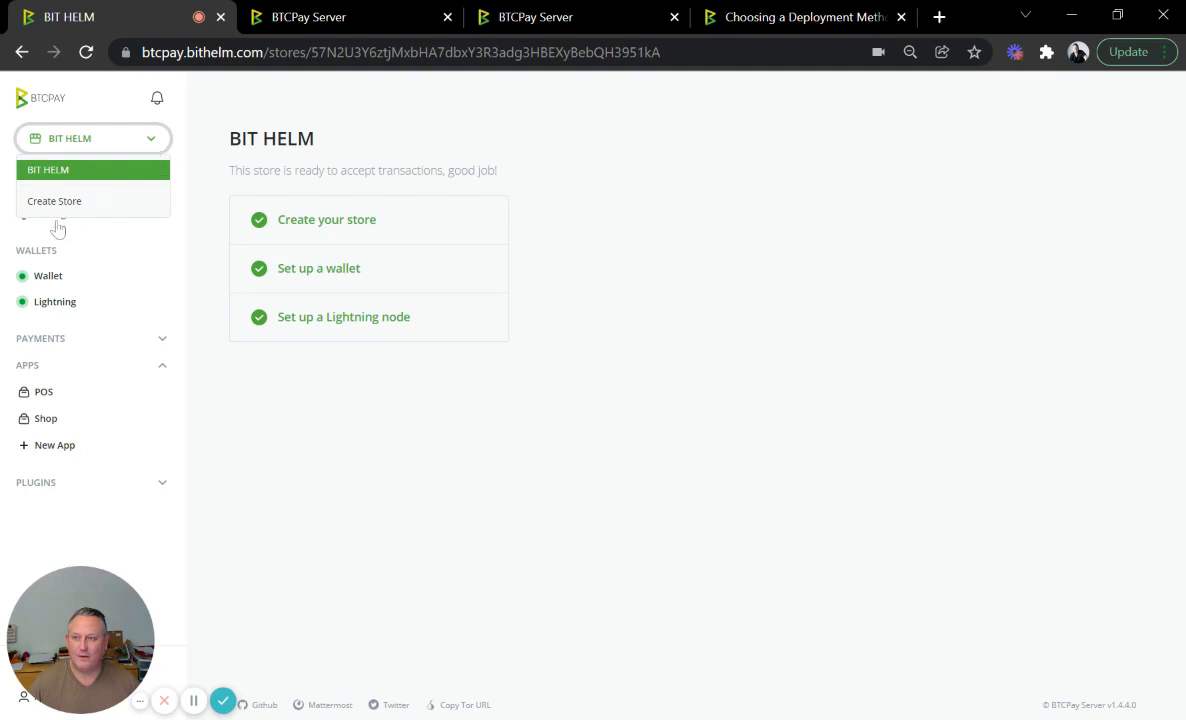
left_click(28, 195)
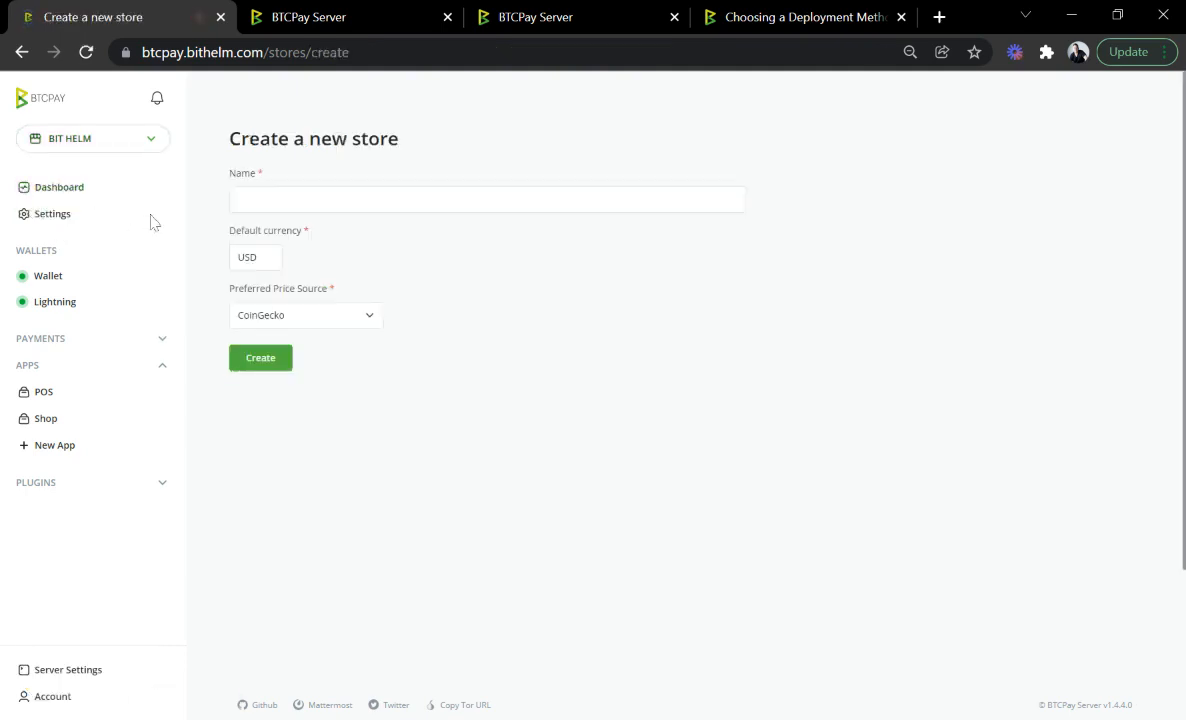
left_click(237, 199)
key("Down")
key("Return")
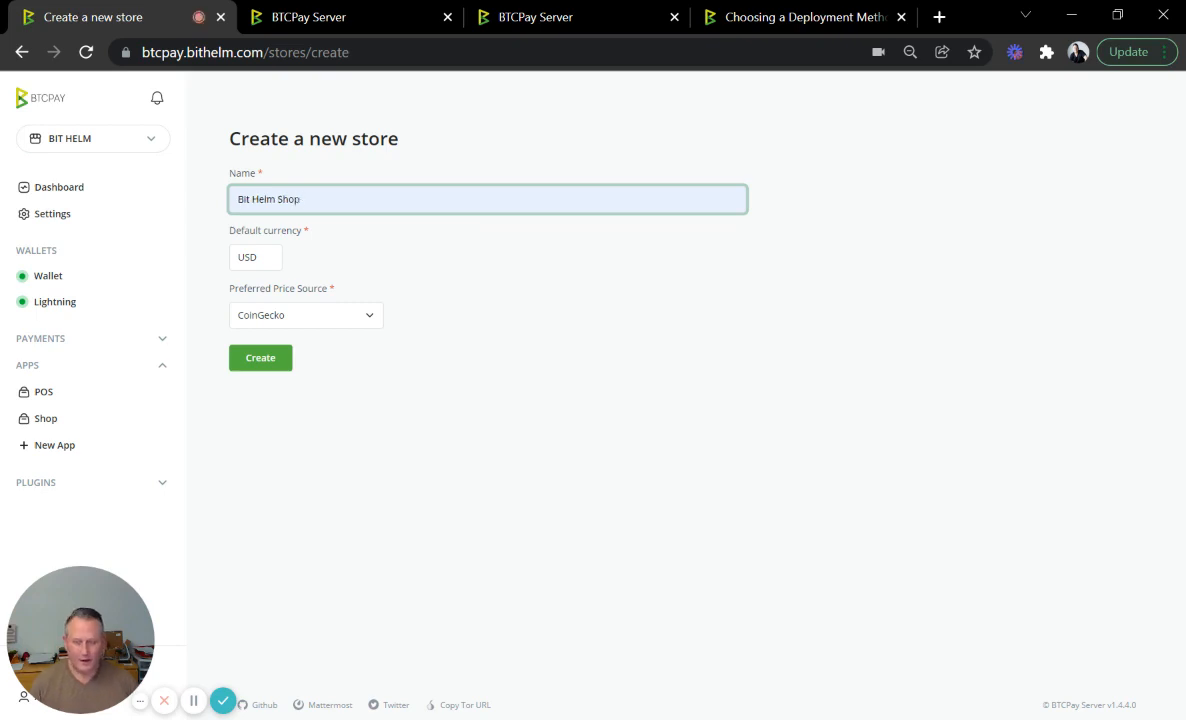
key("BackSpace")
key("BackSpace")
key("BackSpace")
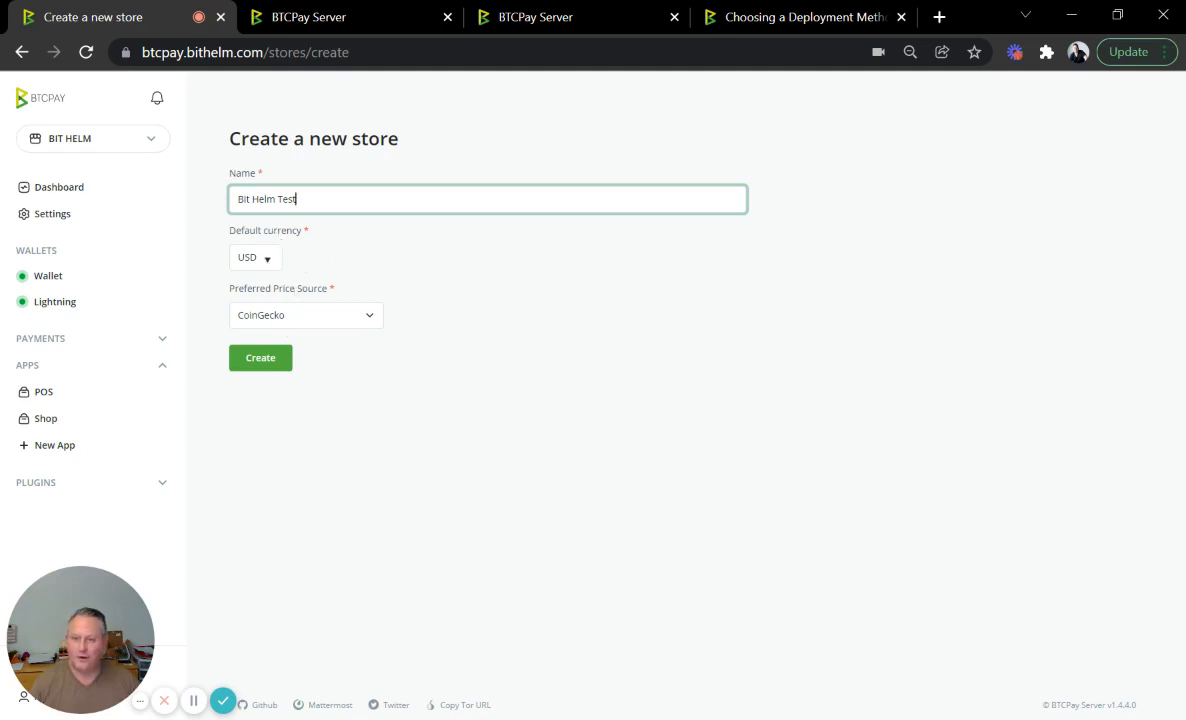
Step: Create the store with USD as default currency and CoinGecko as price source, and check the list of stores
left_click(272, 260)
left_click(363, 256)
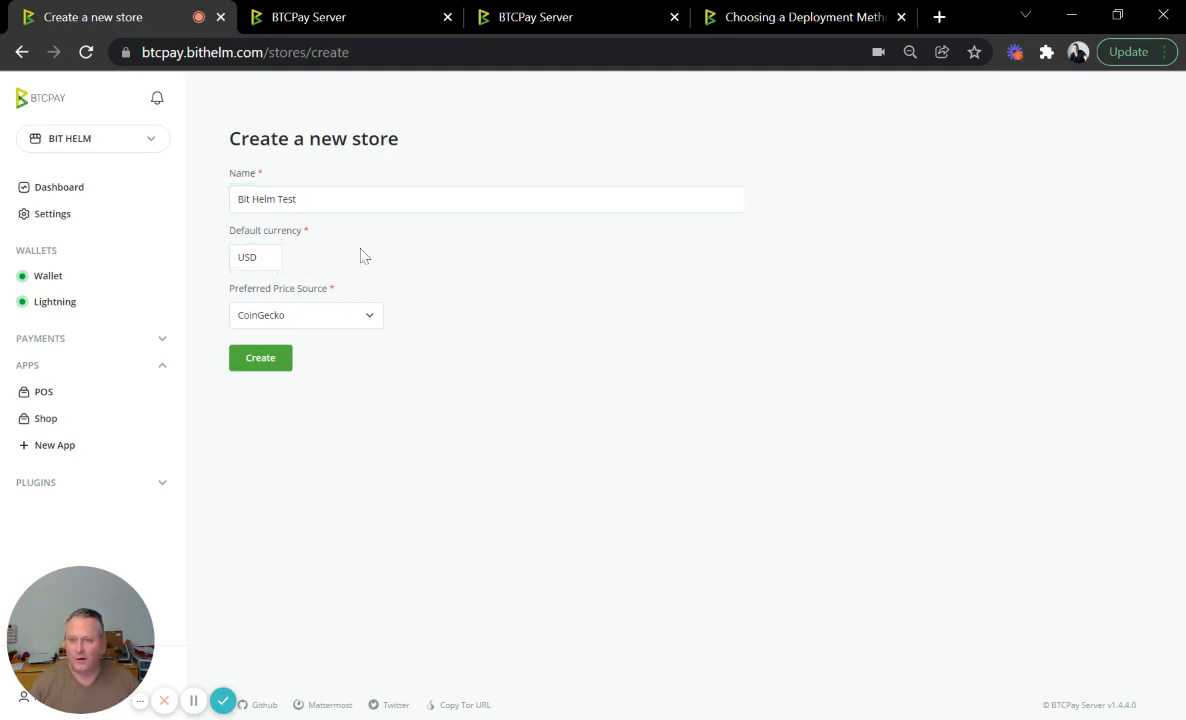
left_click(272, 366)
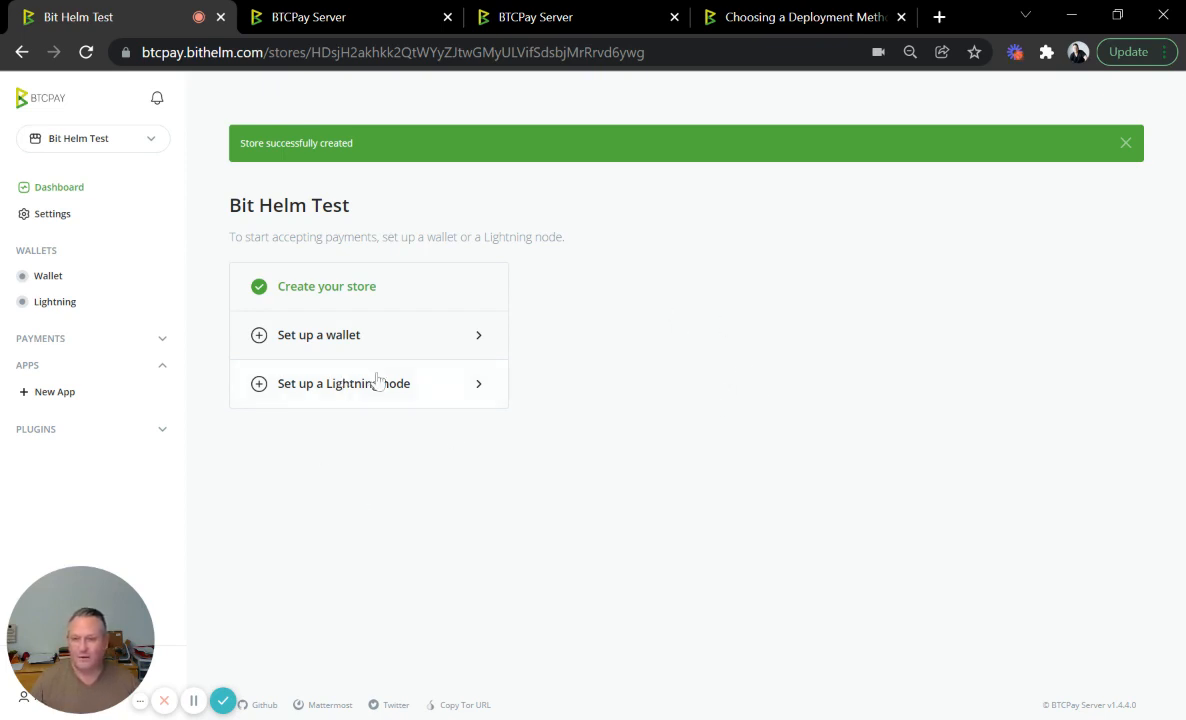
left_click(145, 139)
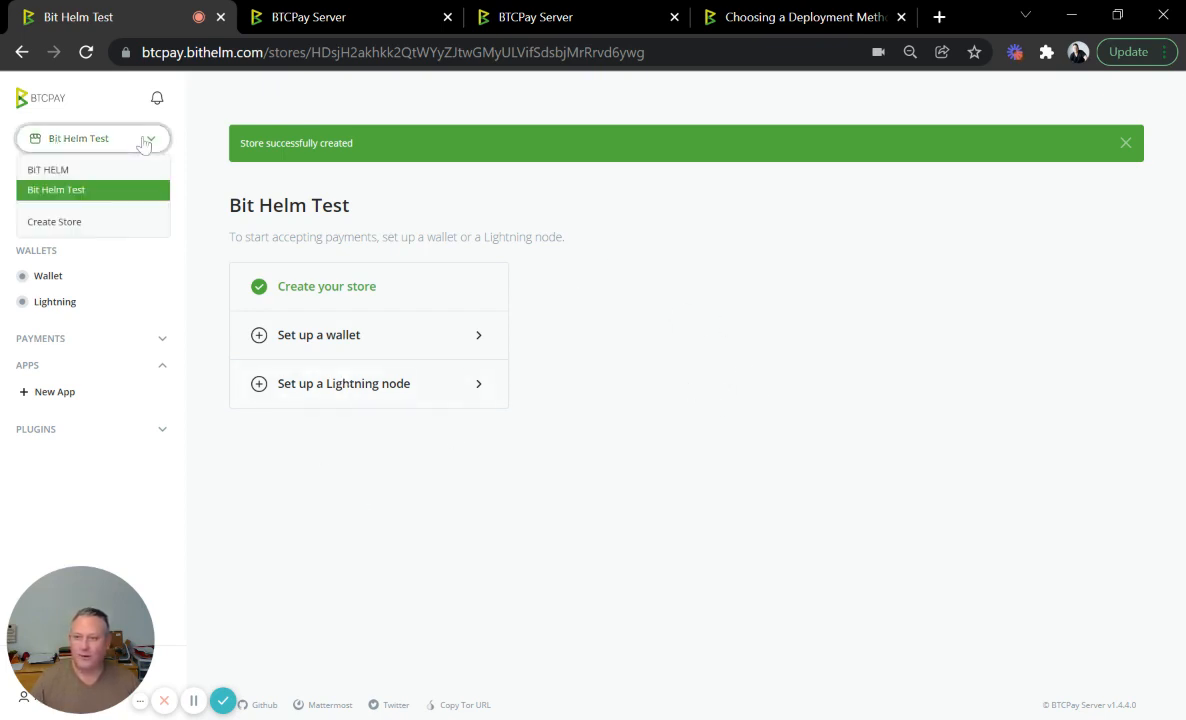
left_click(143, 145)
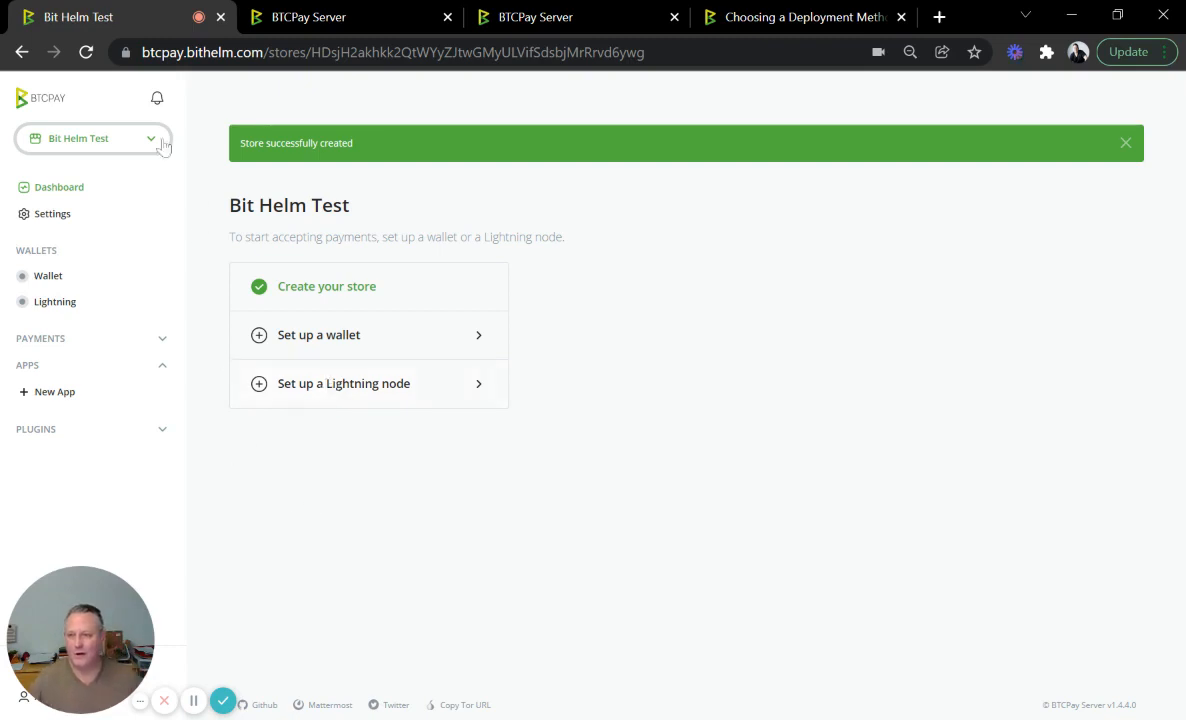
Step: Set up a new BTC hot wallet for the store with the Segwit address type and PayJoin enabled
left_click(313, 337)
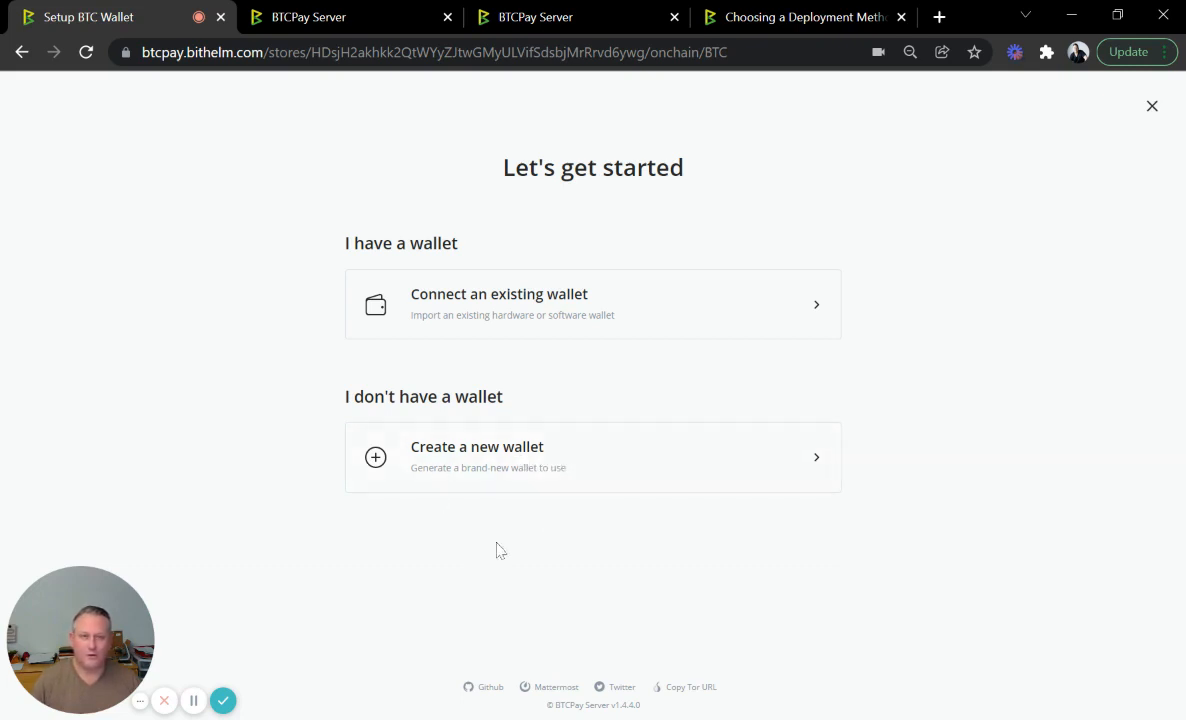
left_click(524, 466)
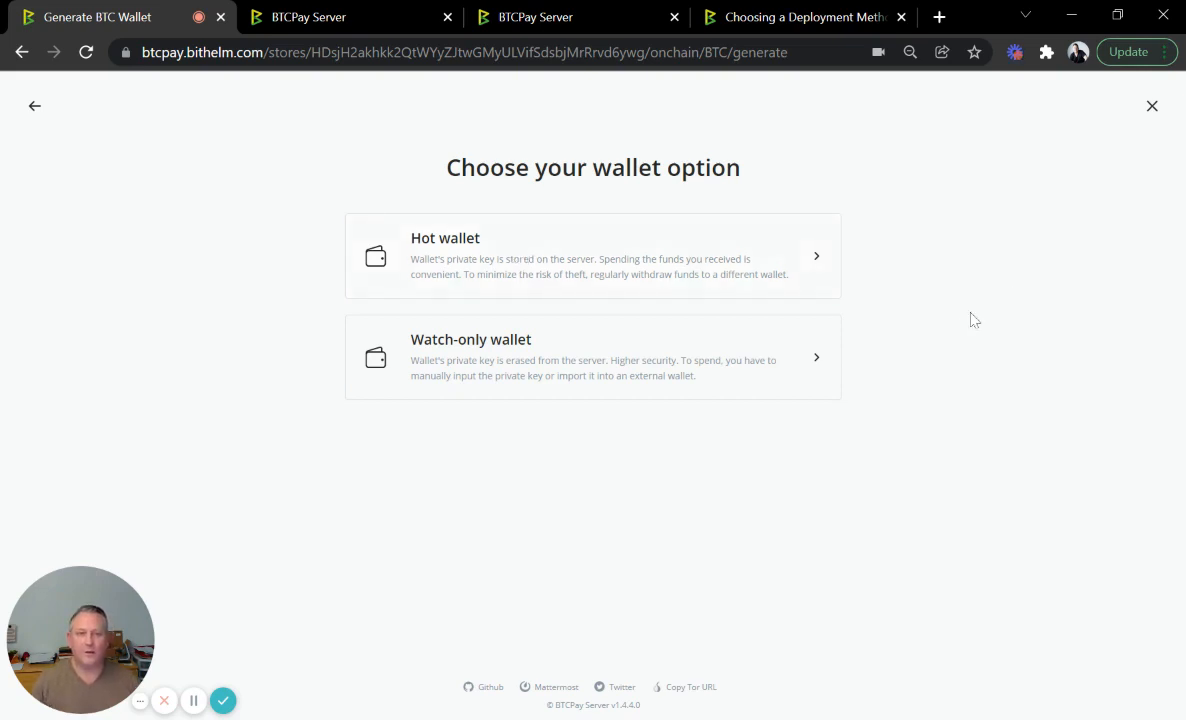
left_click(546, 259)
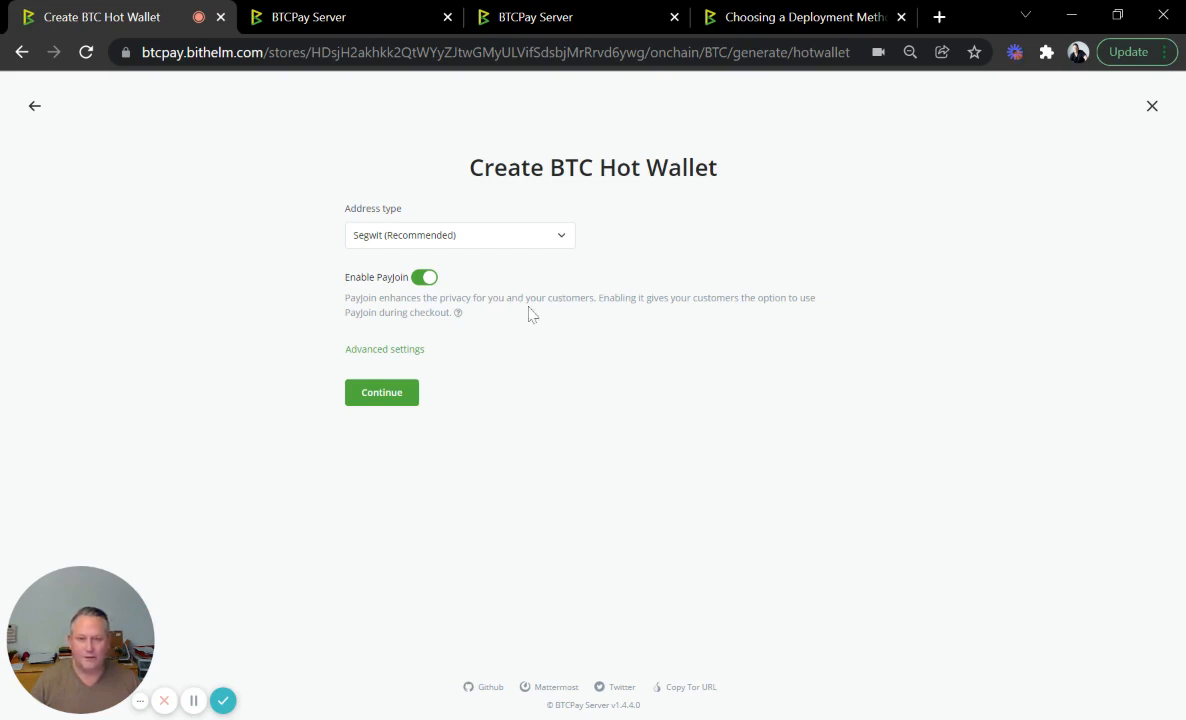
left_click(372, 405)
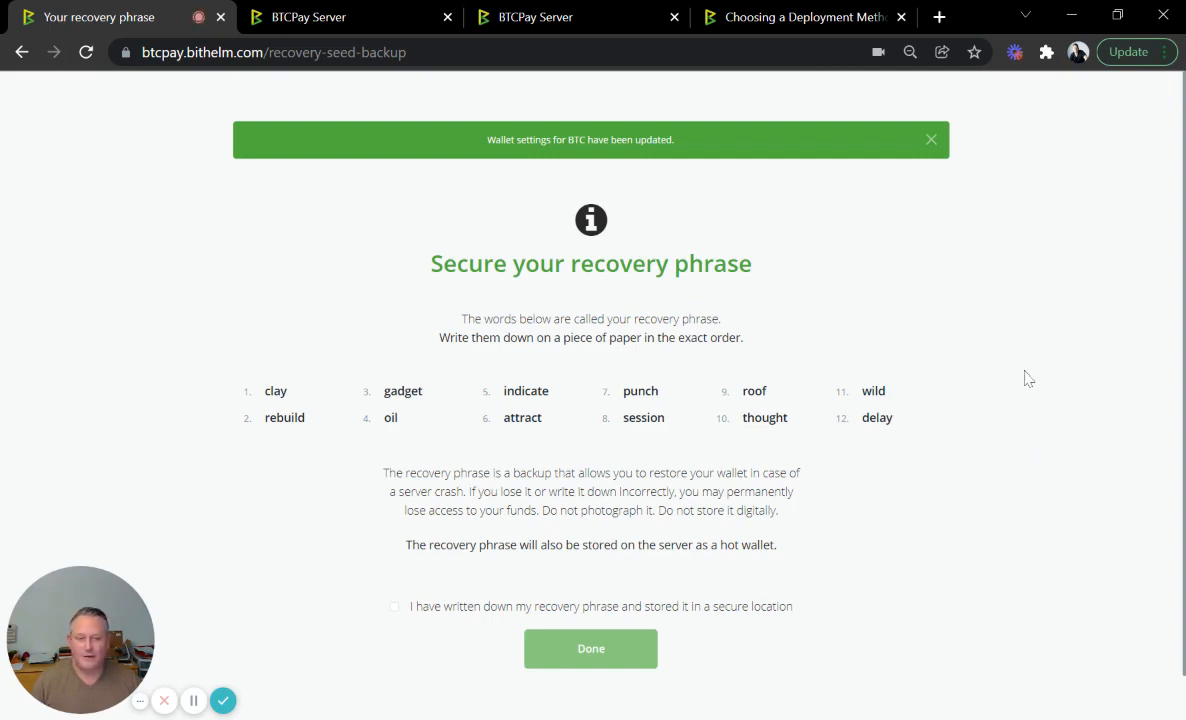
Step: Acknowledge that the recovery phrase is written down and securely stored, and finish the wallet setup
left_click(394, 606)
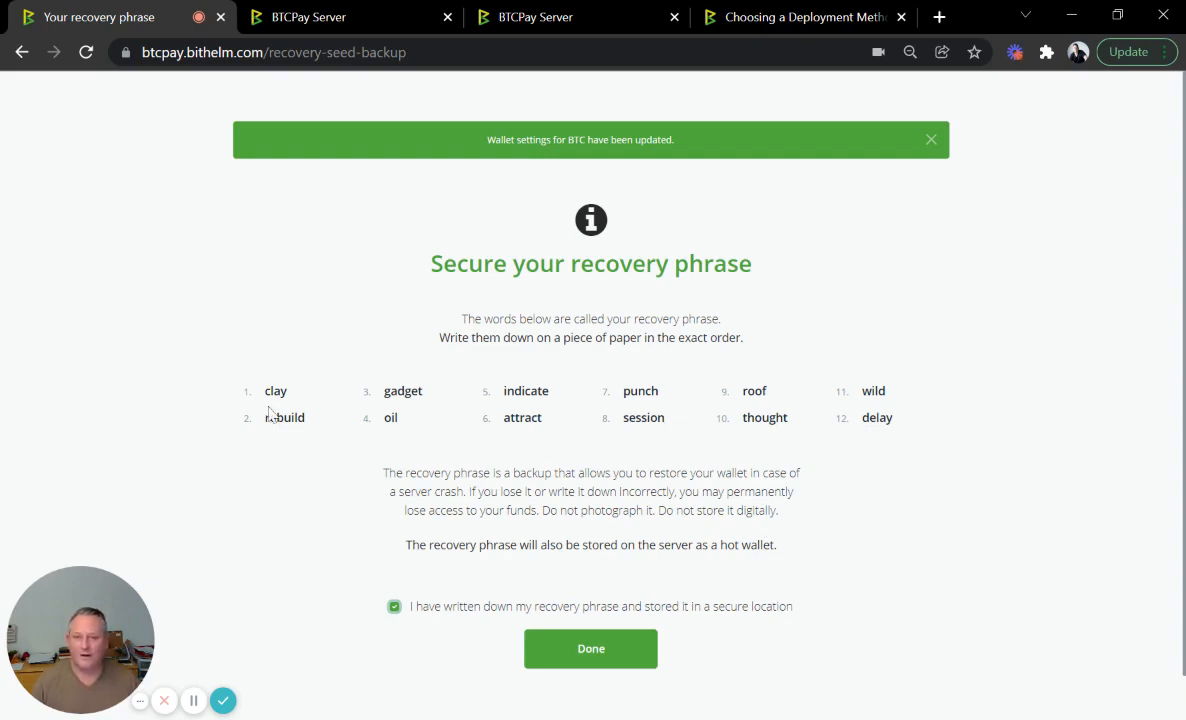
left_click_drag(268, 391, 315, 433)
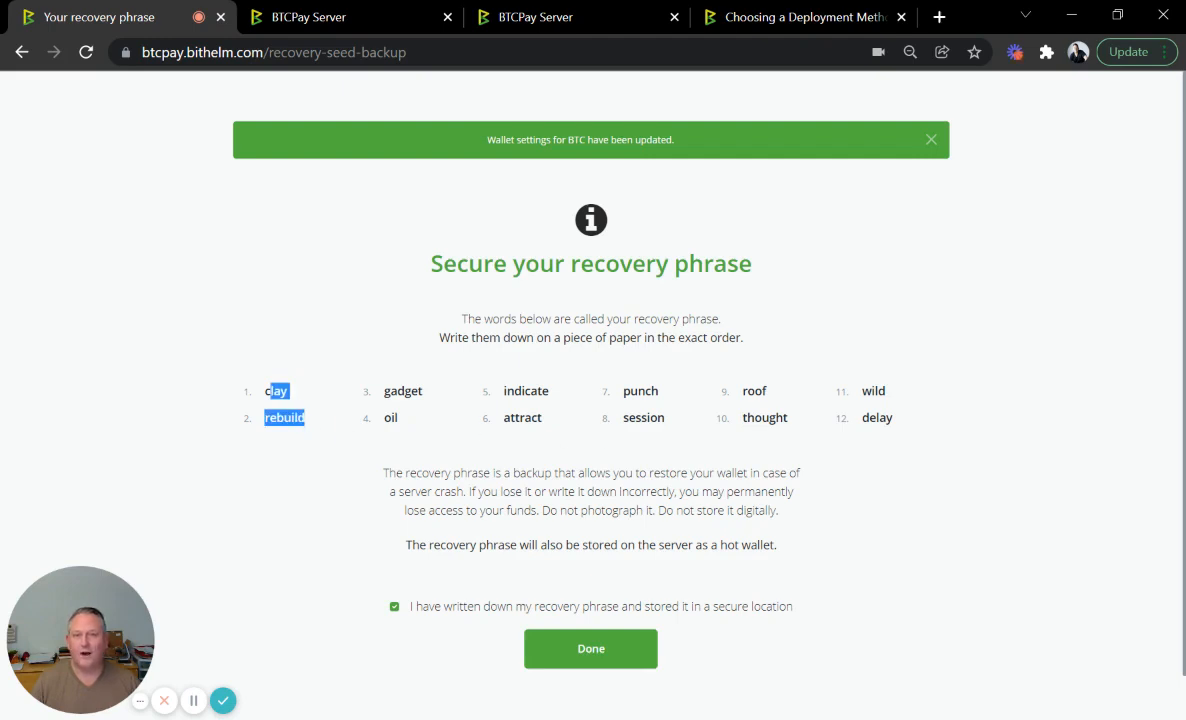
left_click(269, 388)
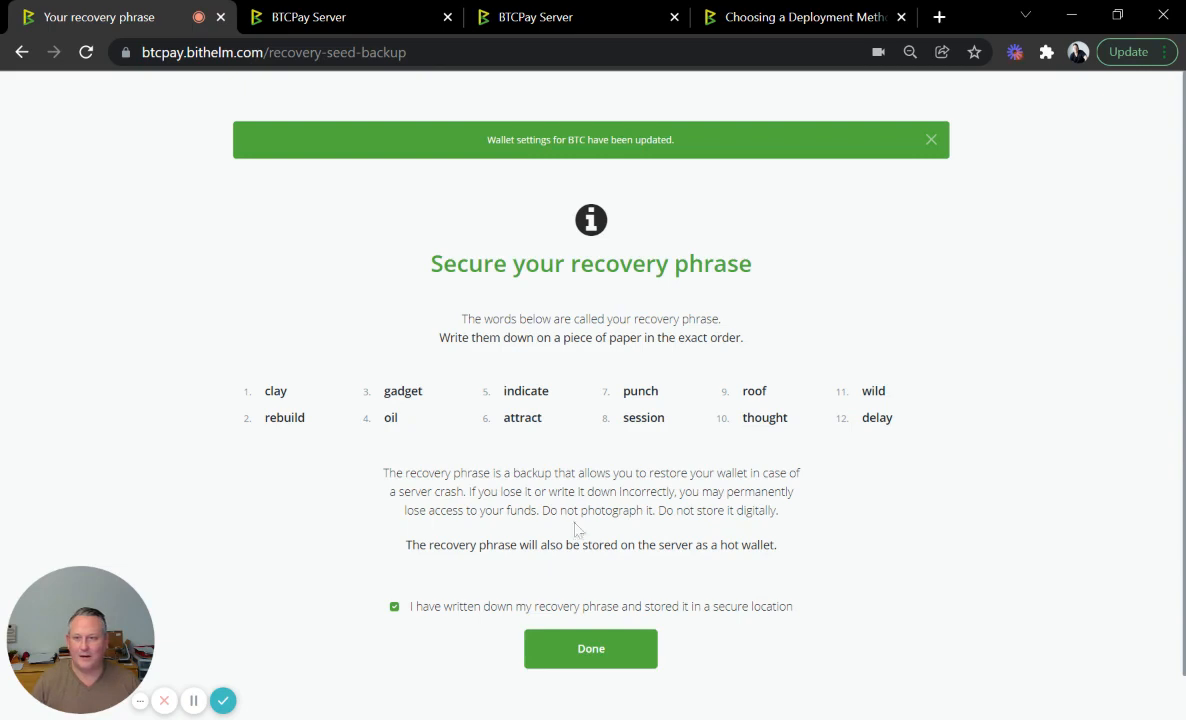
left_click(575, 652)
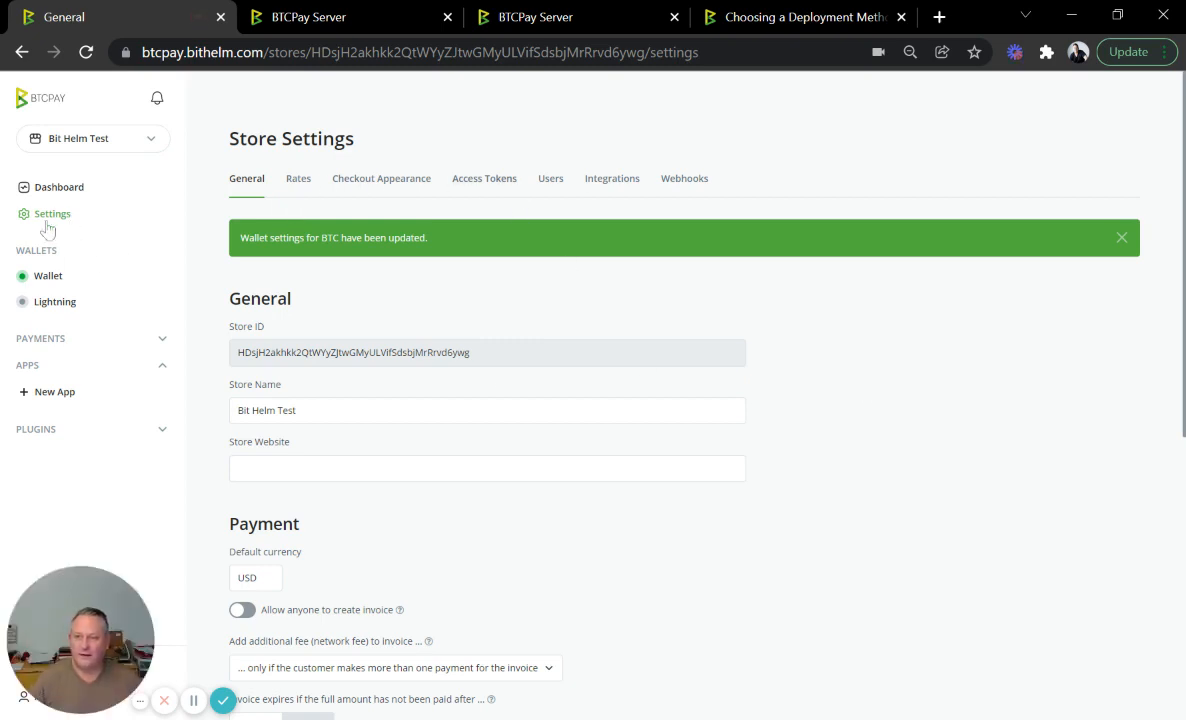
Step: Check the list of available stores, and open the store name in the general settings for editing
left_click(155, 148)
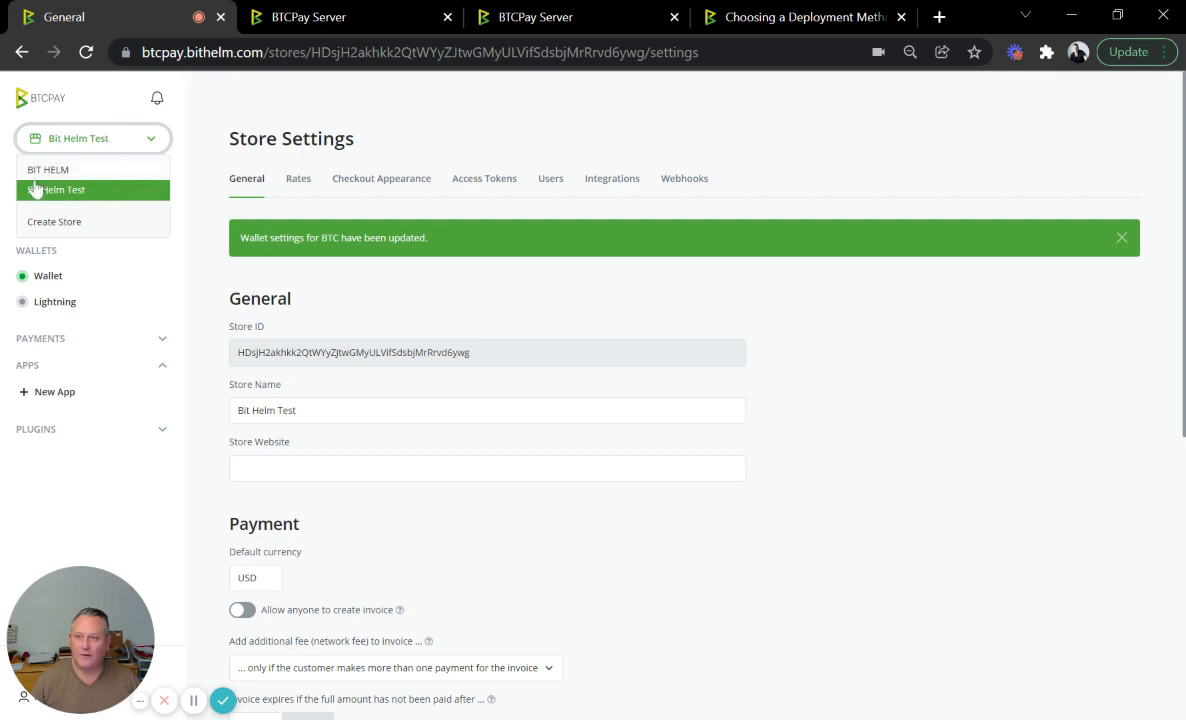
left_click(180, 153)
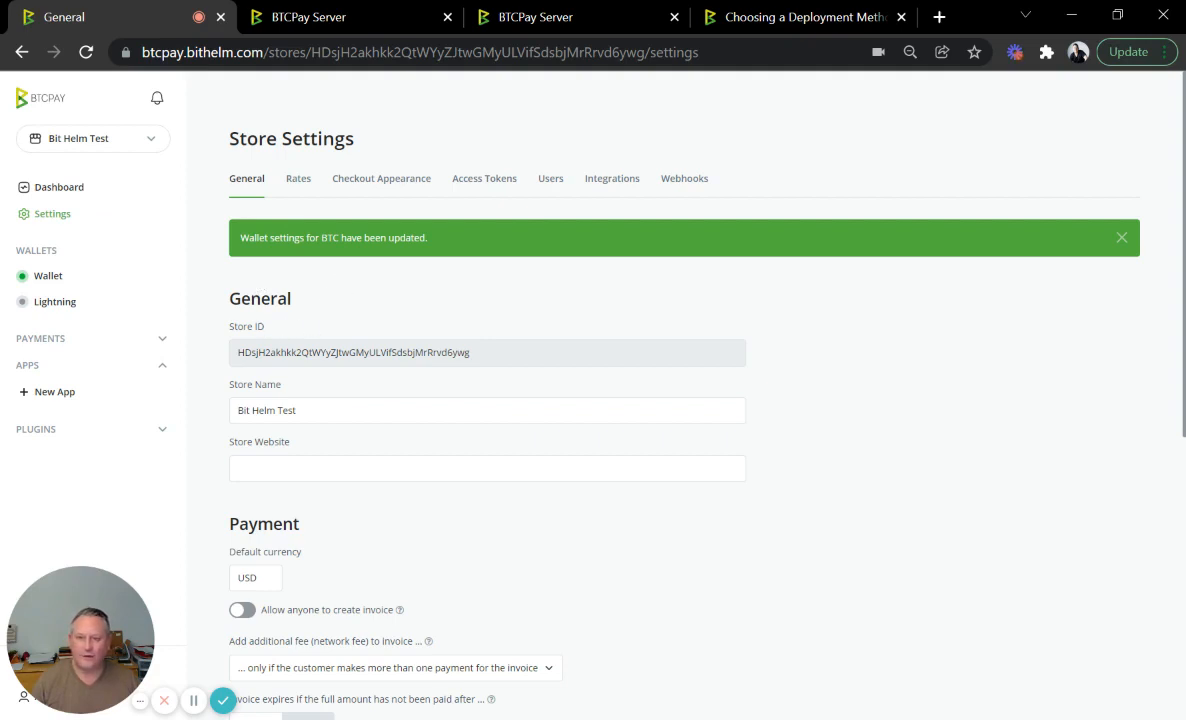
left_click(297, 410)
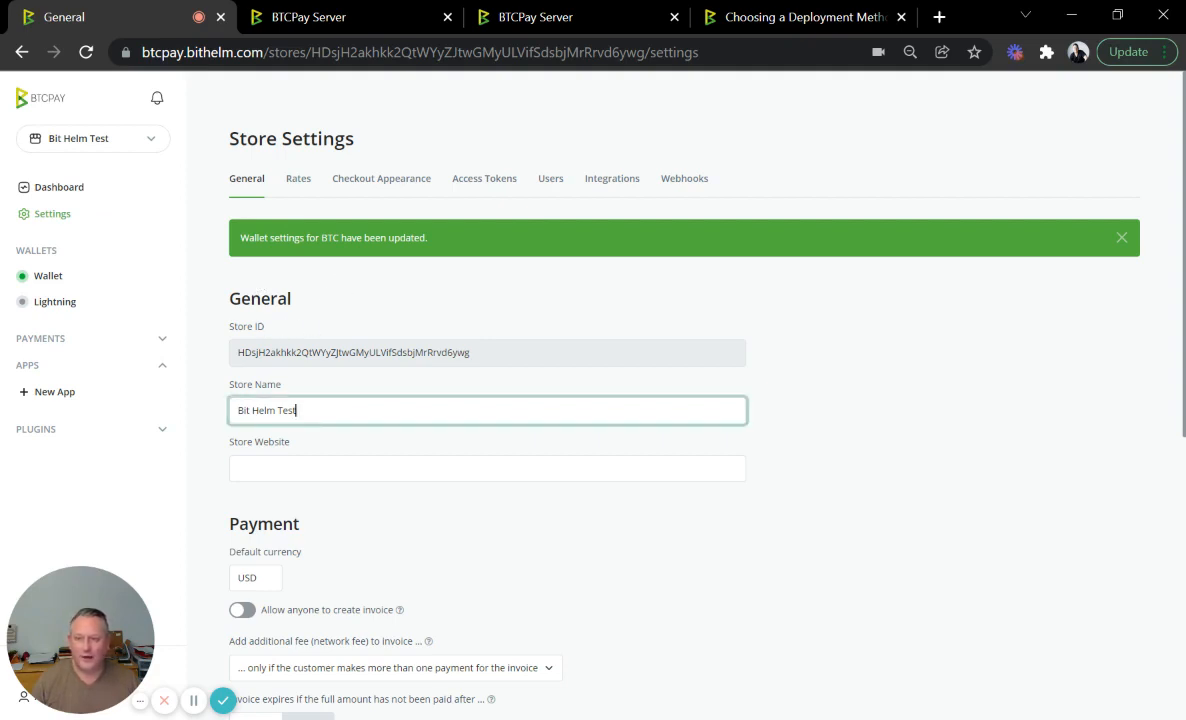
left_click(297, 468)
type("www.bithelm.com")
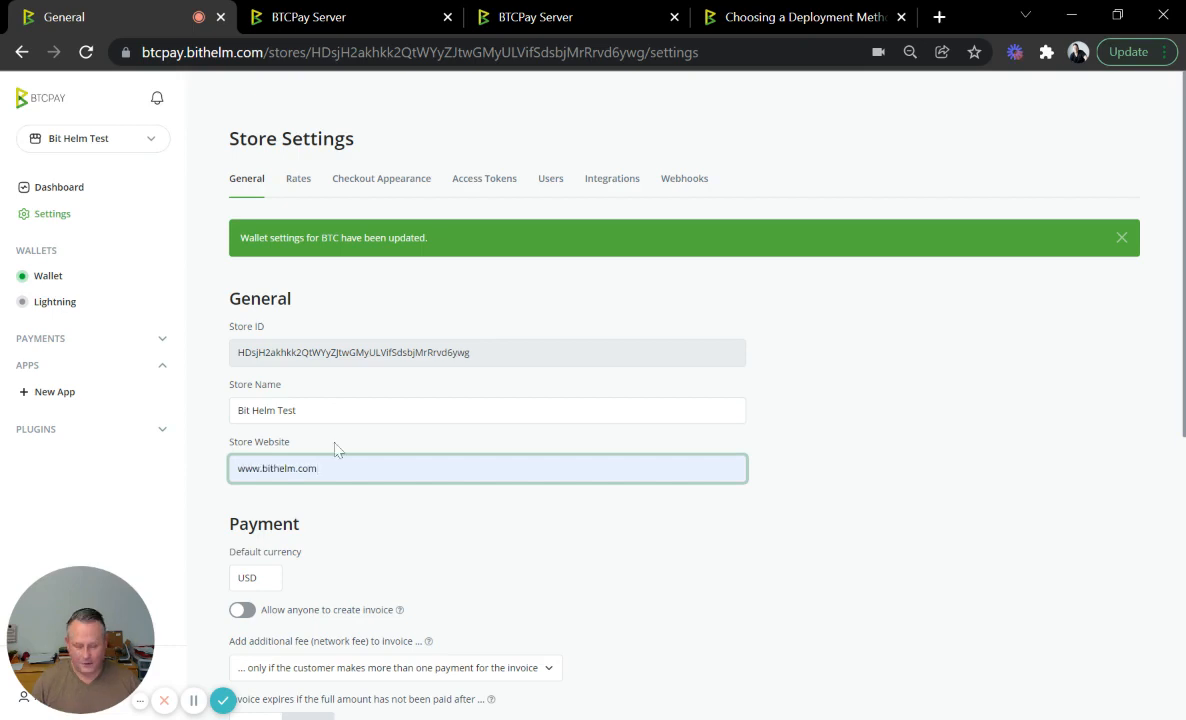
type("/test")
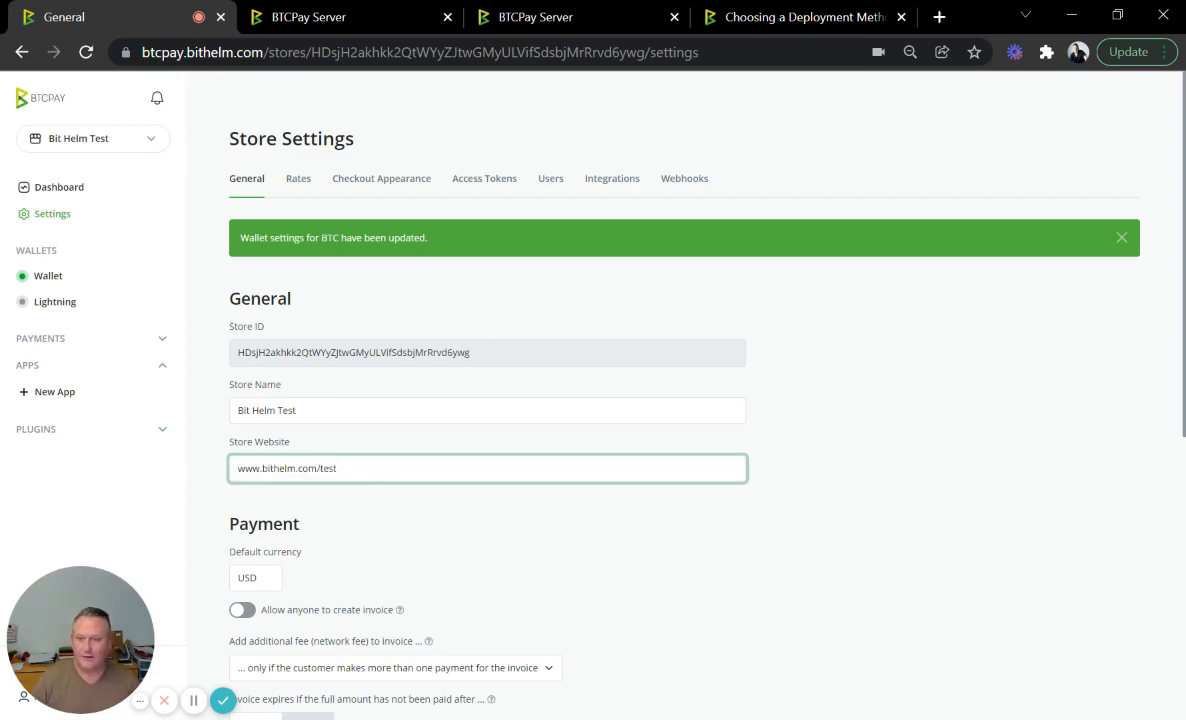
left_click(182, 510)
Step: Allow anyone to create invoices in the store's payment settings, and save the general settings
scroll(257, 495, "down", 2)
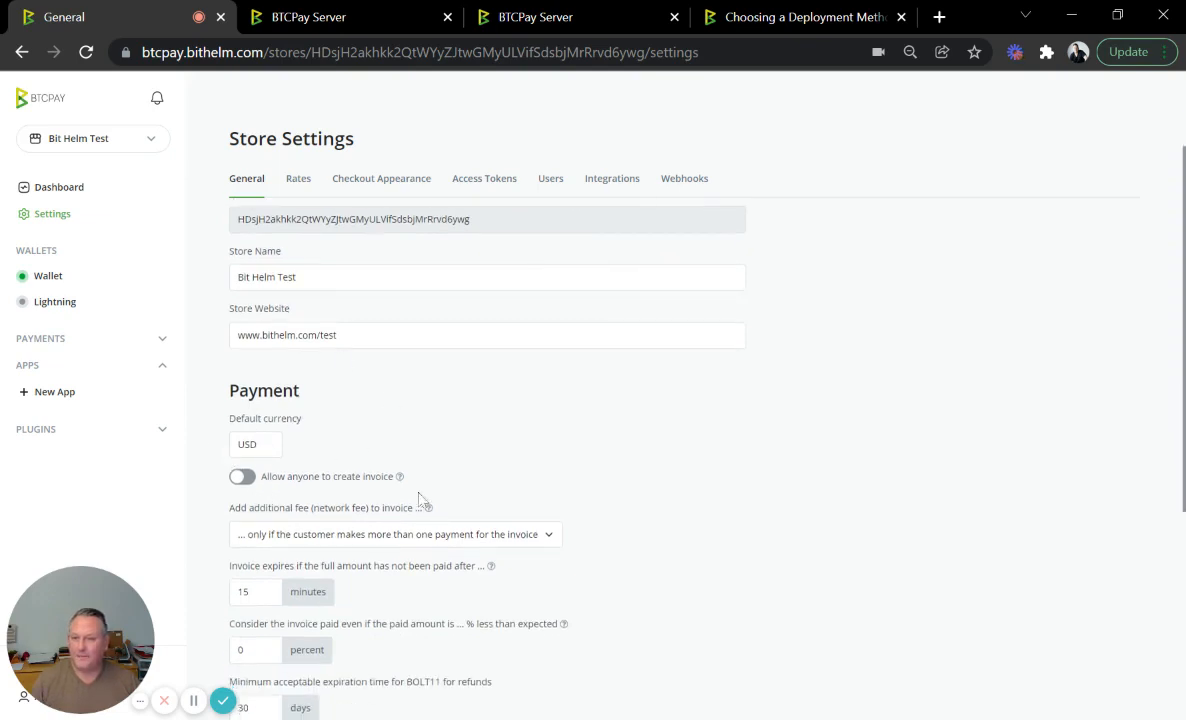
scroll(300, 450, "down", 1)
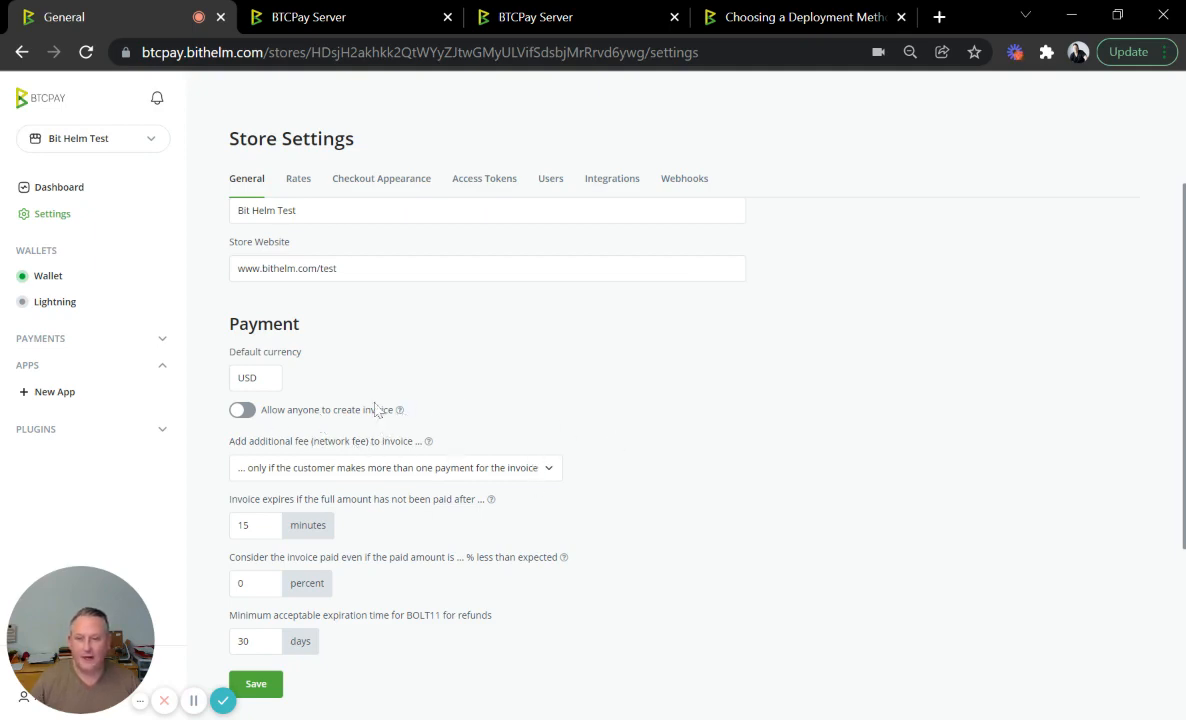
left_click(246, 411)
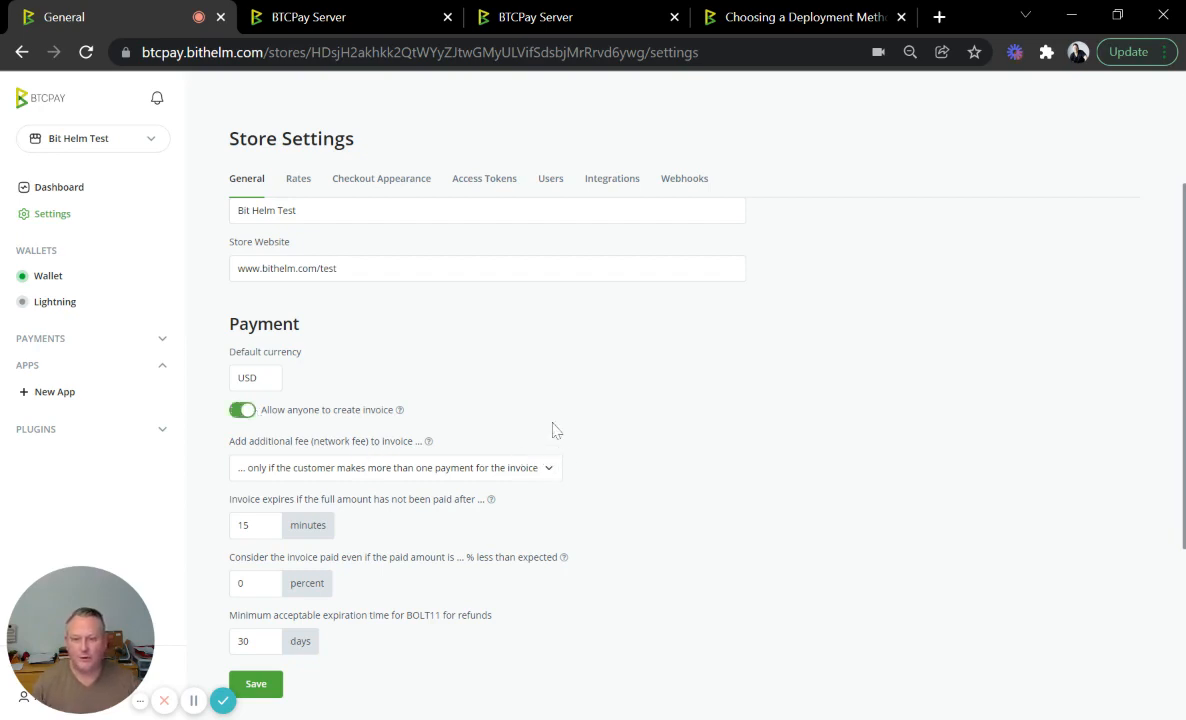
scroll(561, 494, "down", 2)
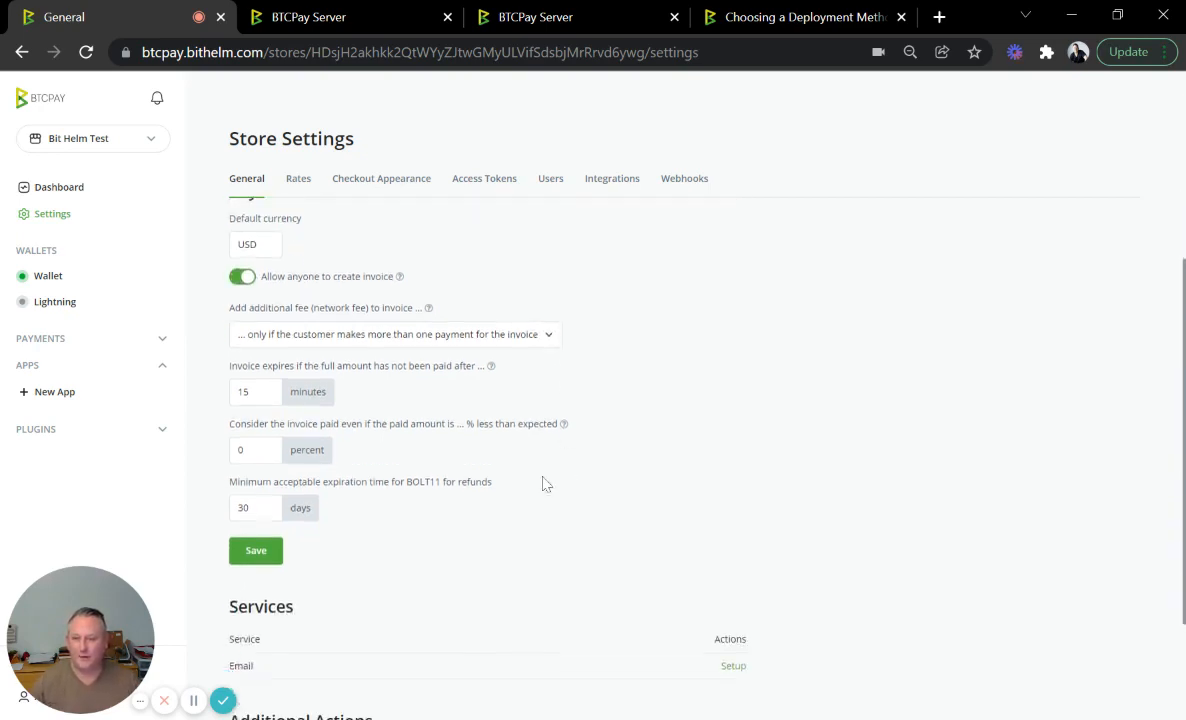
left_click(270, 554)
Step: Look through the store's rates, checkout appearance, access tokens, users, integrations and webhooks settings
left_click(298, 184)
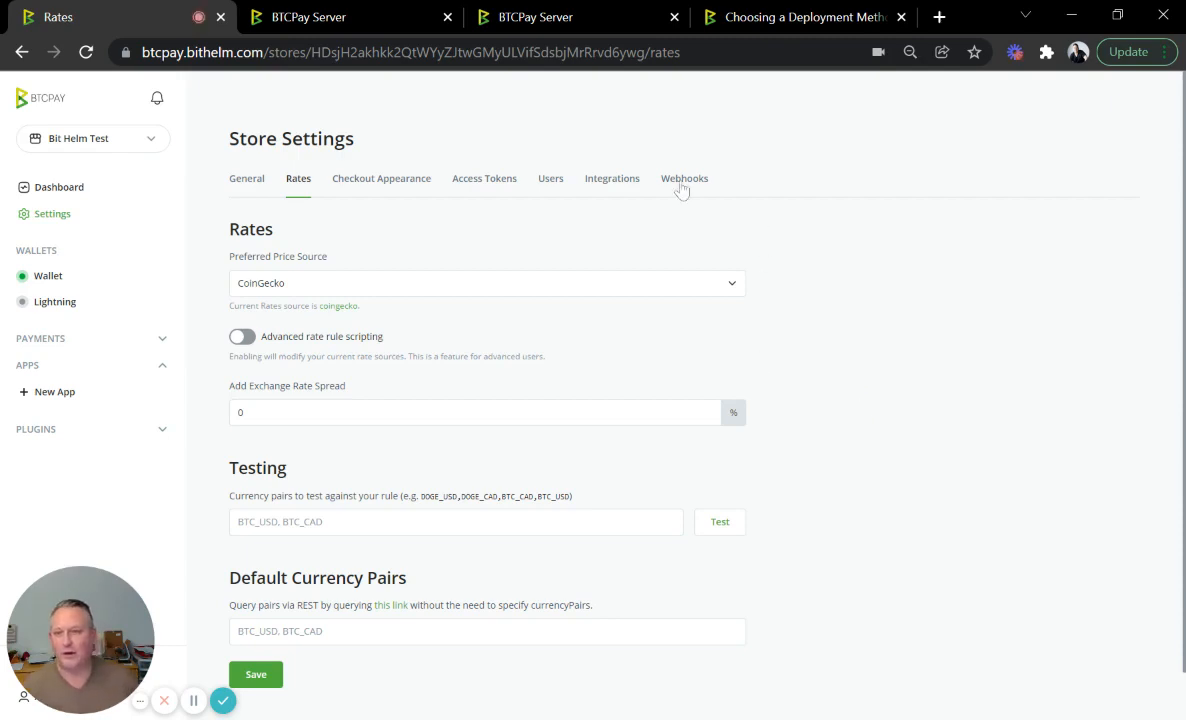
left_click(410, 191)
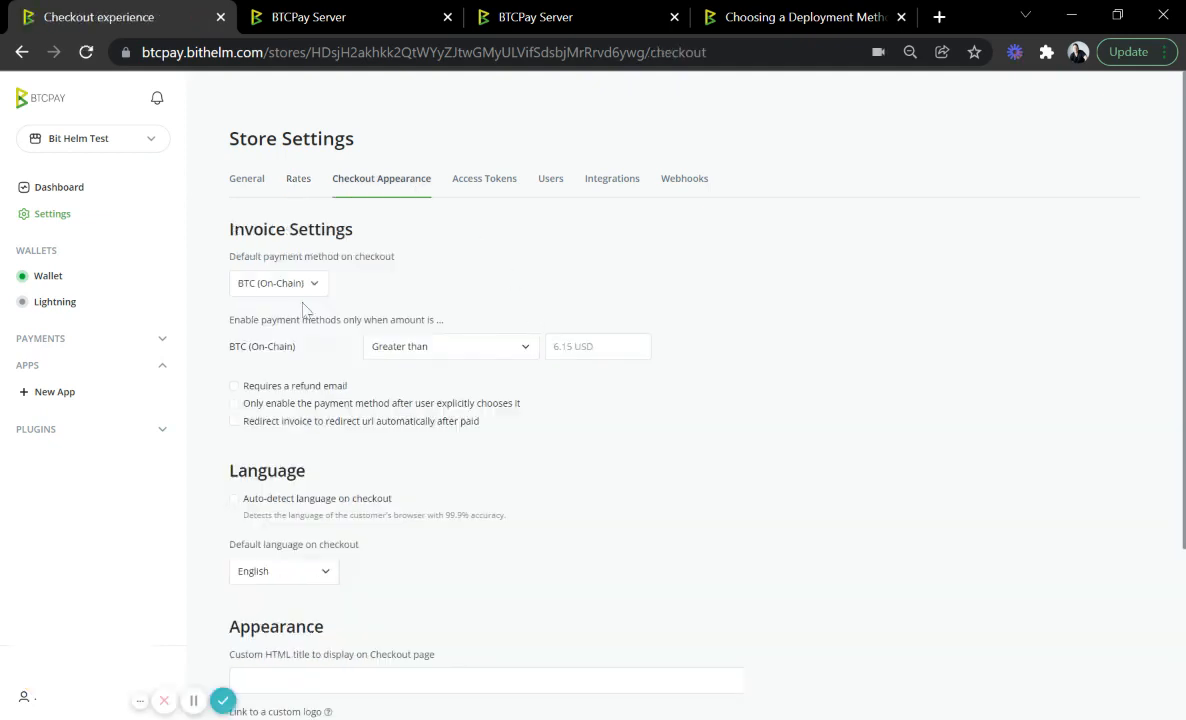
left_click(318, 286)
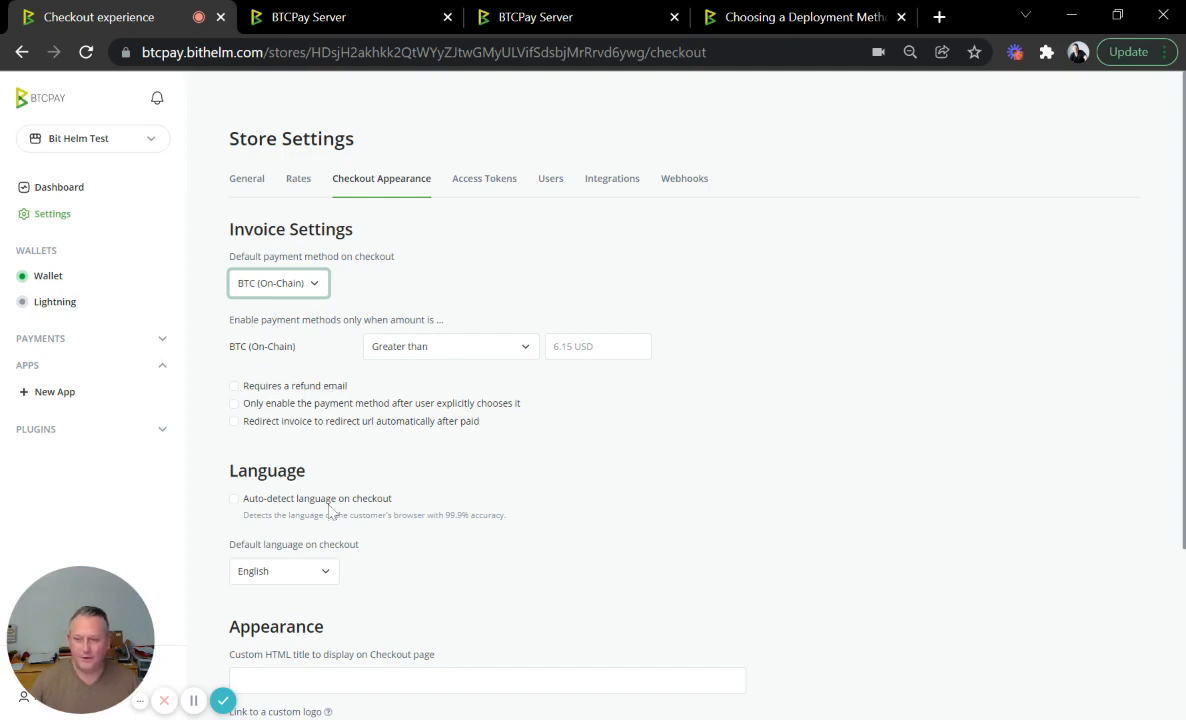
scroll(564, 516, "down", 3)
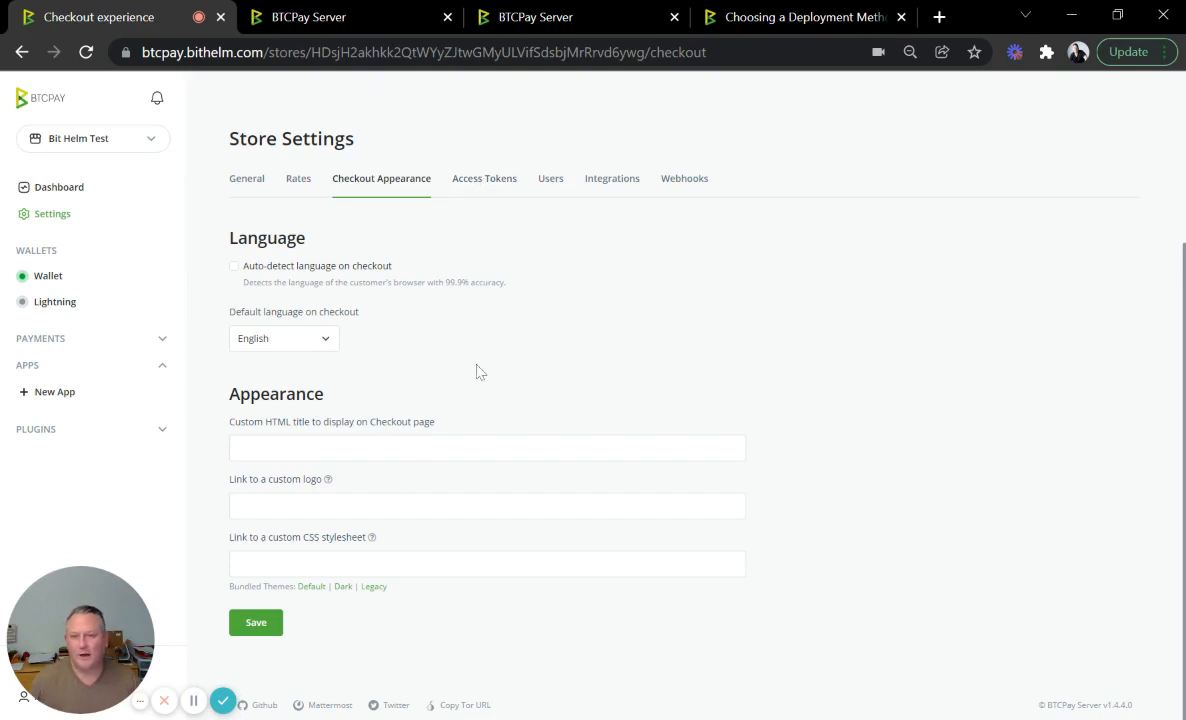
left_click(510, 182)
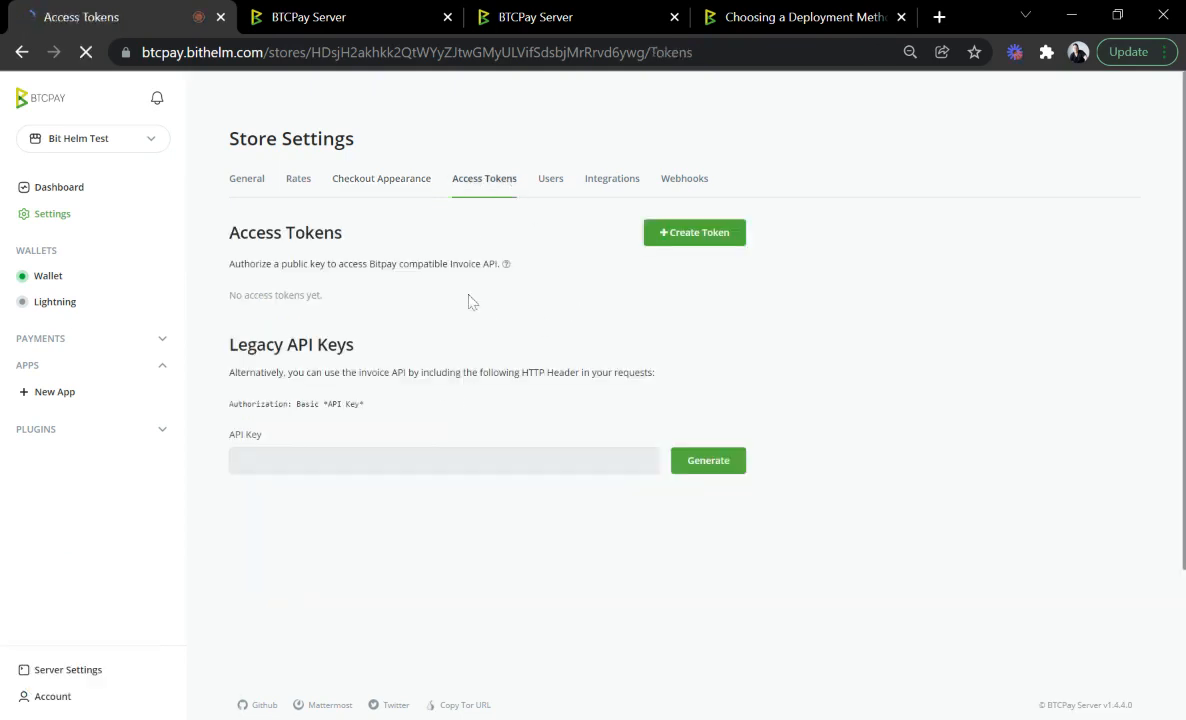
left_click(547, 184)
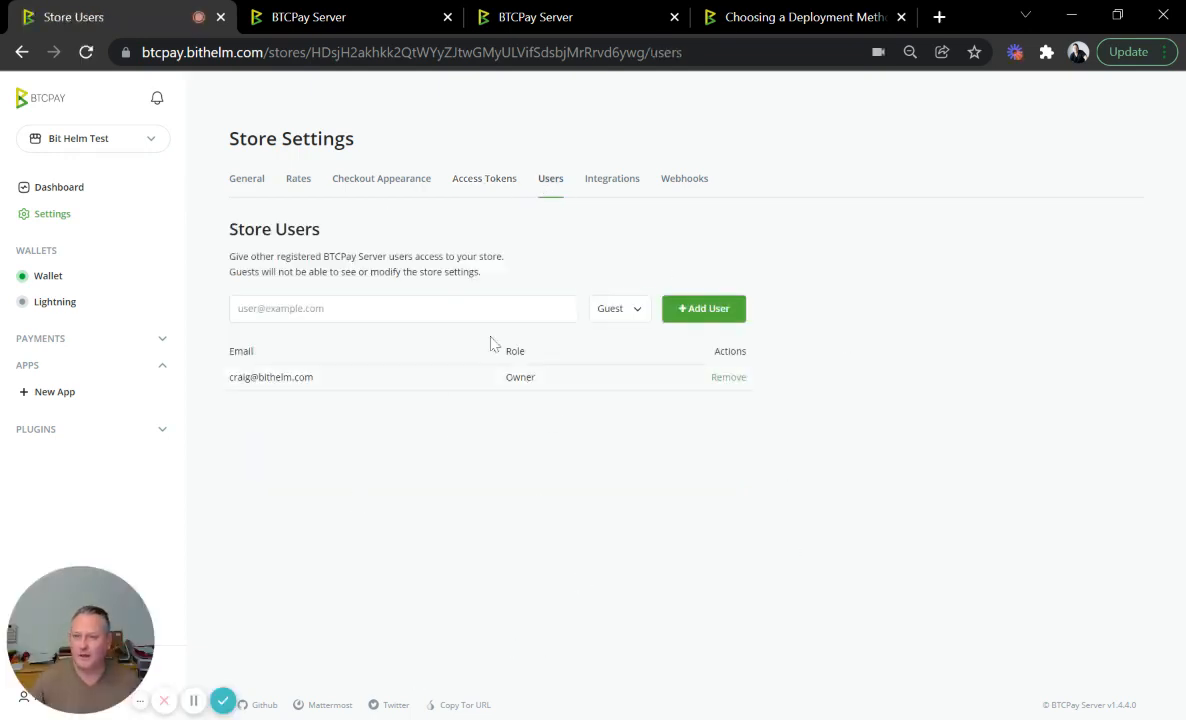
left_click(611, 185)
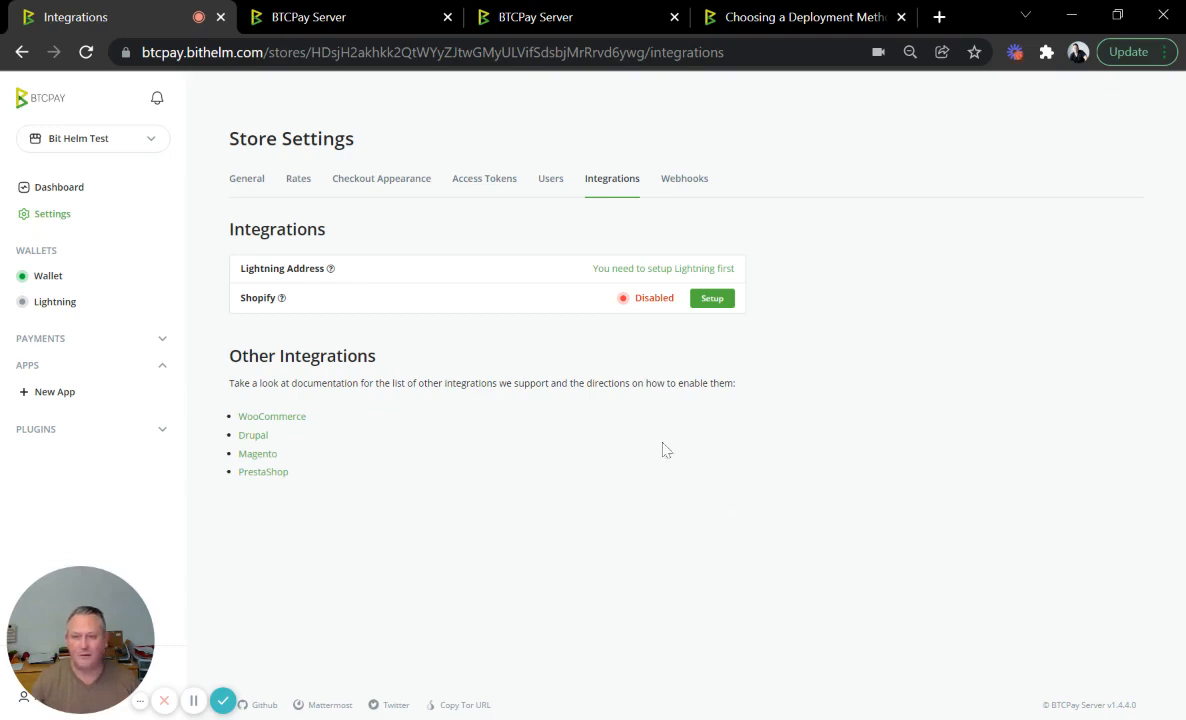
left_click(686, 186)
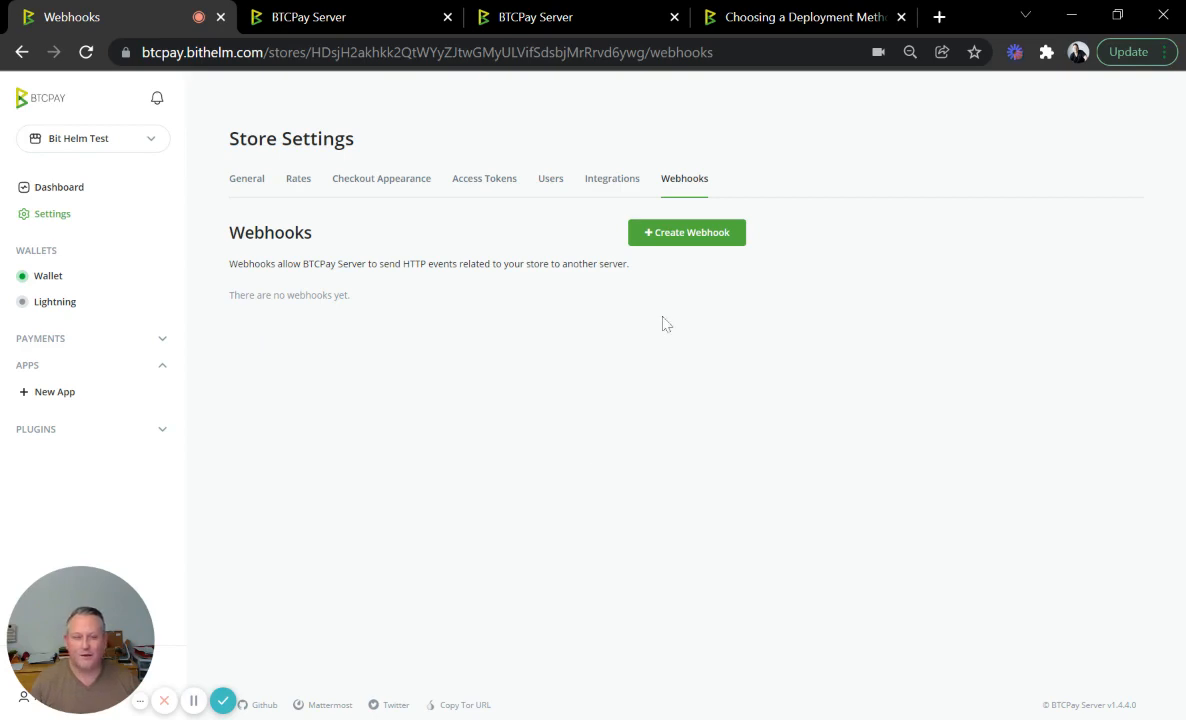
Step: Check the store's setup overview, and create a Point of Sale app named POS
left_click(79, 192)
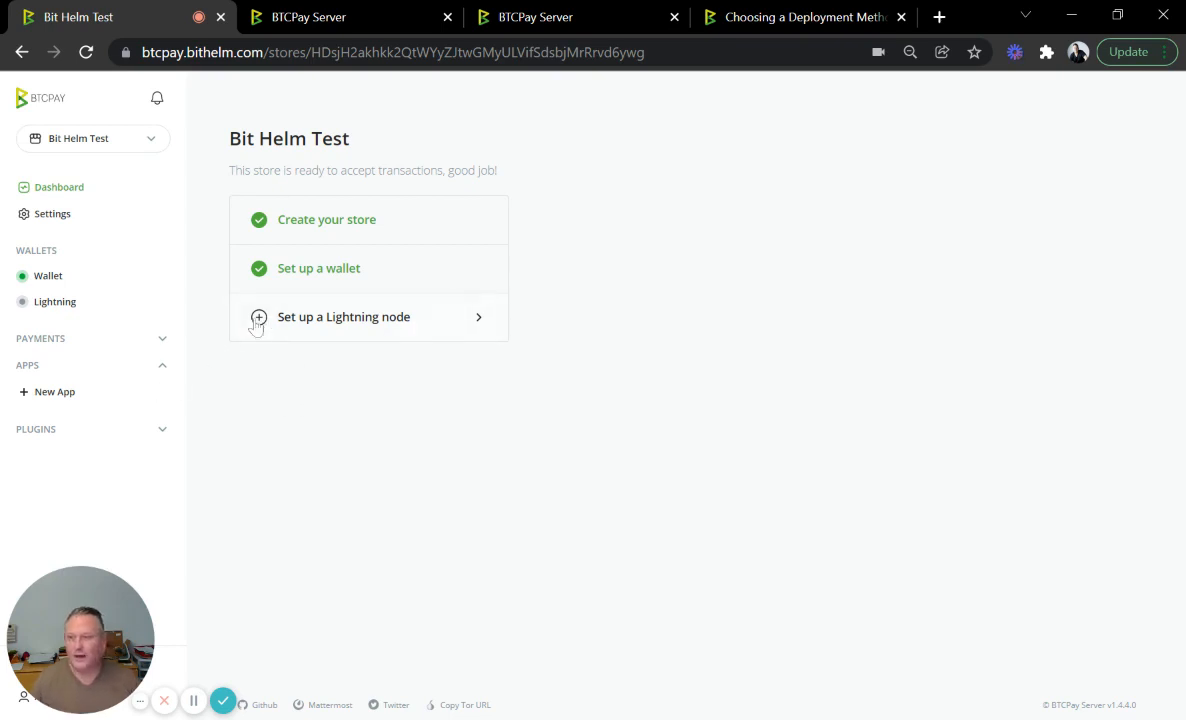
left_click(62, 392)
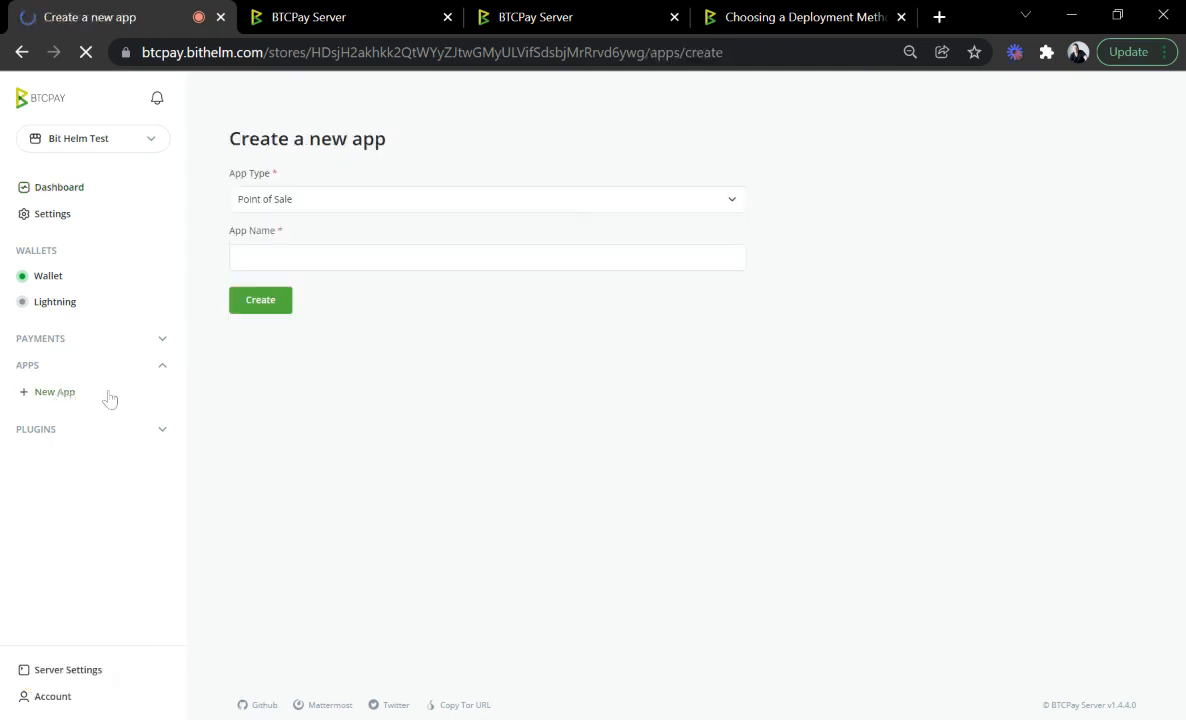
left_click(304, 204)
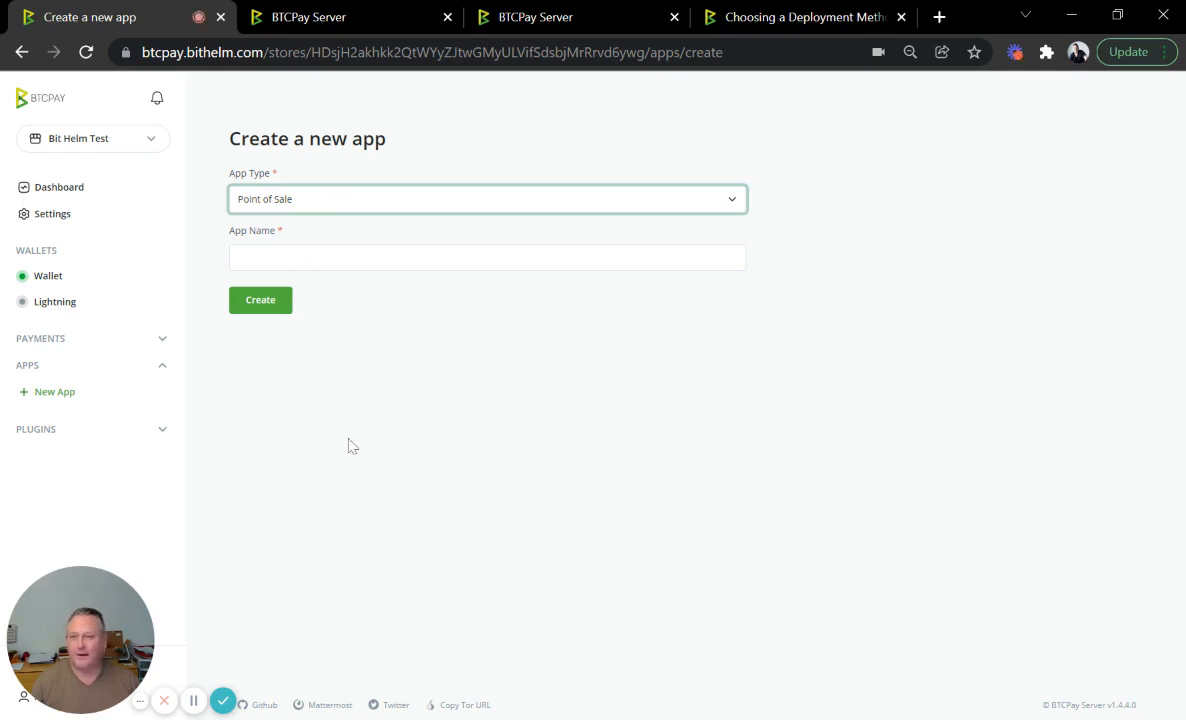
left_click(270, 257)
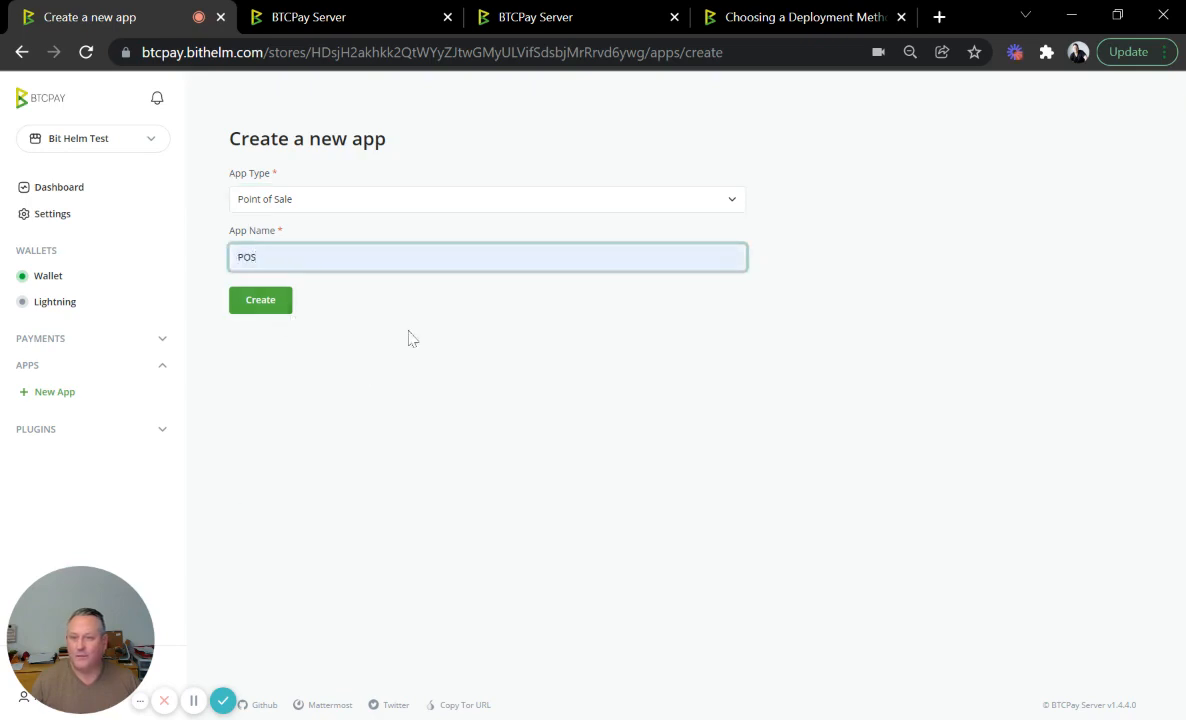
left_click(257, 305)
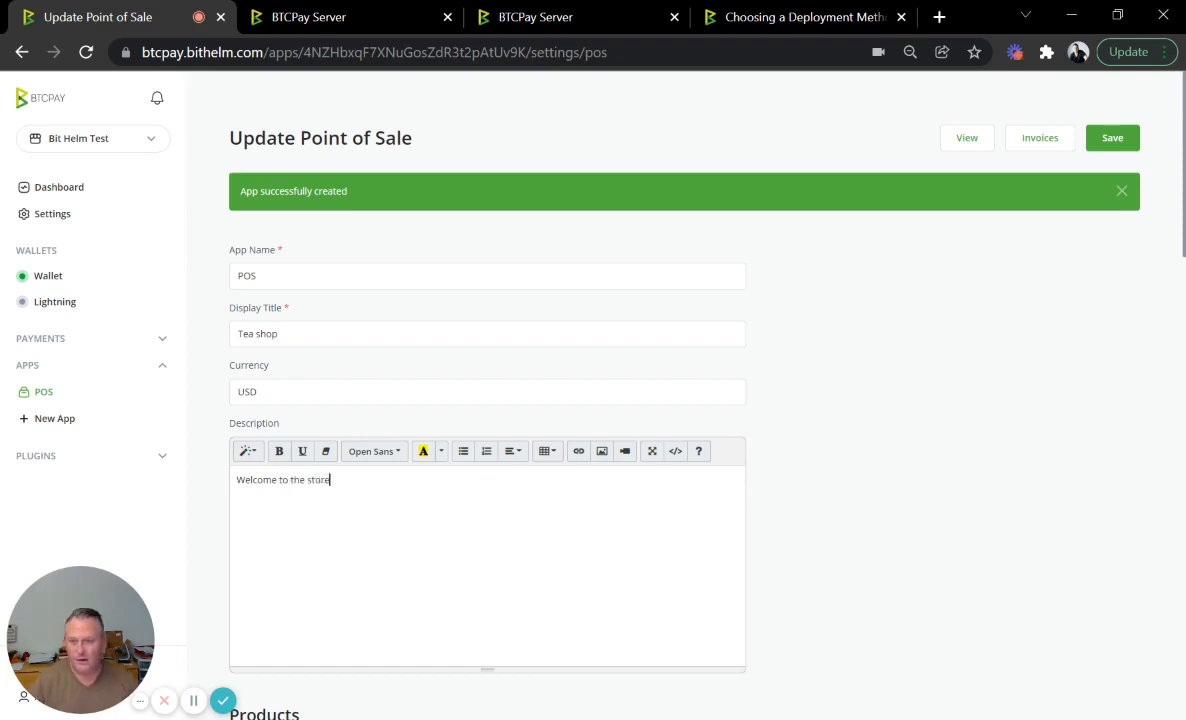
Step: Review the Green Tea product's details, and save the point of sale with the description "Welcome to the store."
scroll(378, 479, "down", 3)
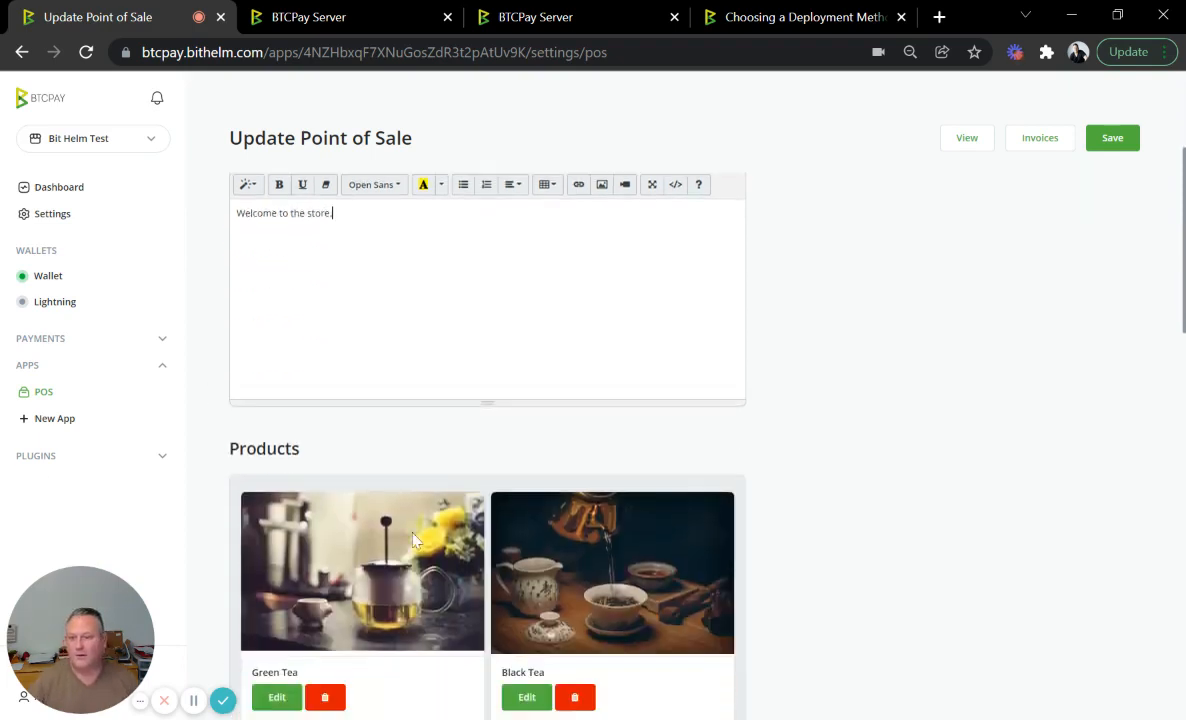
scroll(428, 589, "down", 2)
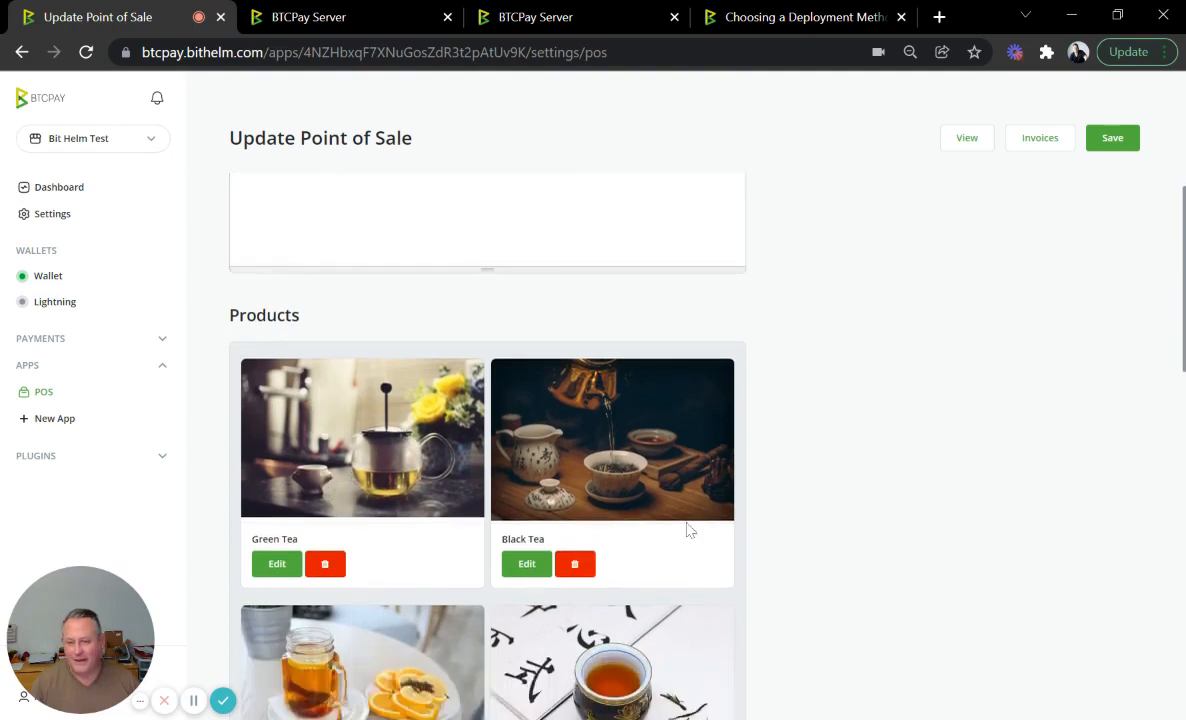
scroll(408, 442, "down", 2)
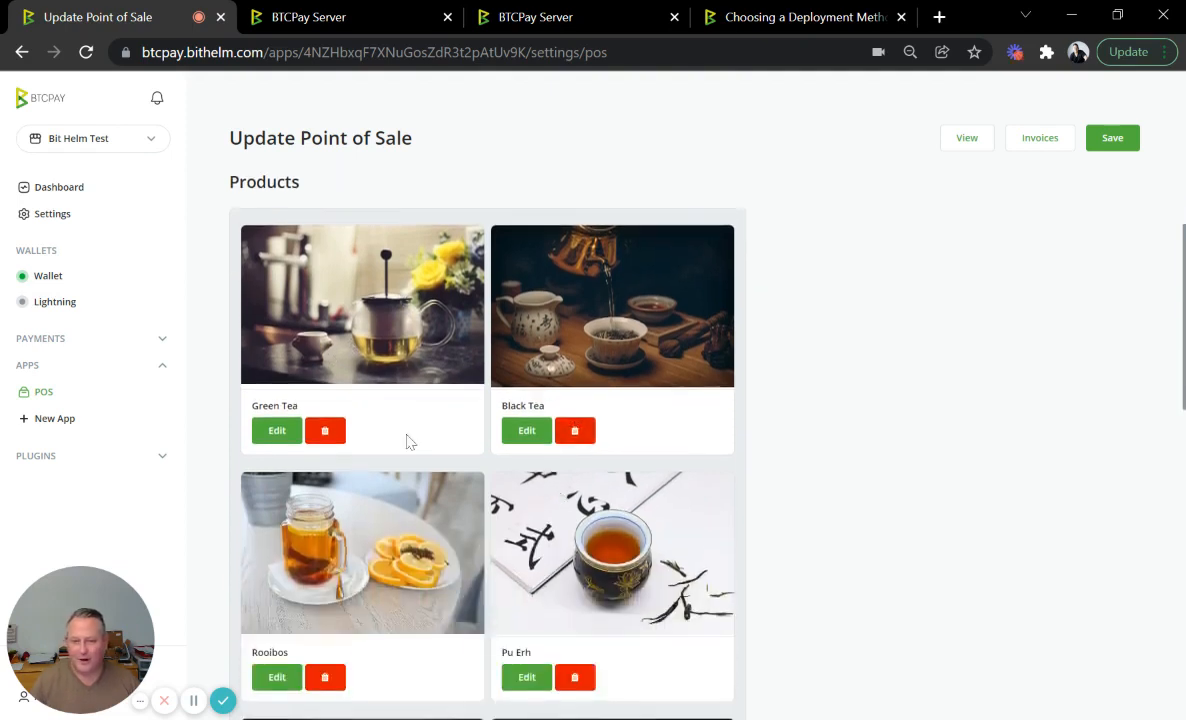
left_click(266, 430)
triple_click(543, 239)
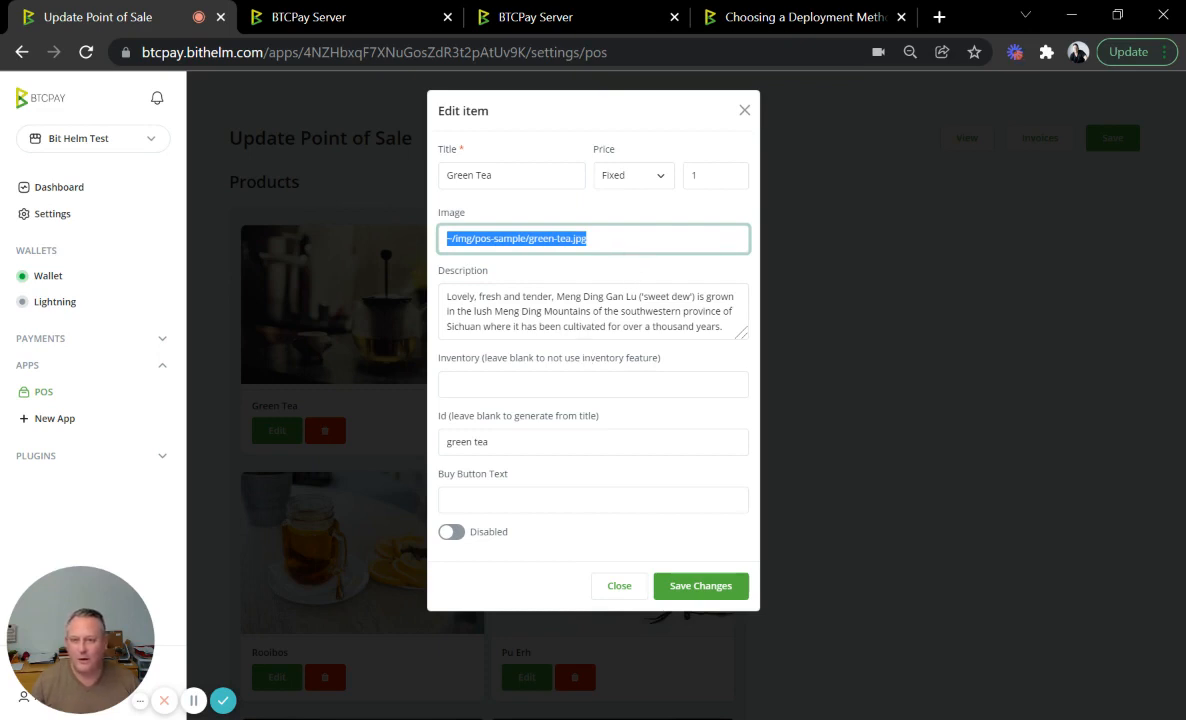
left_click(672, 588)
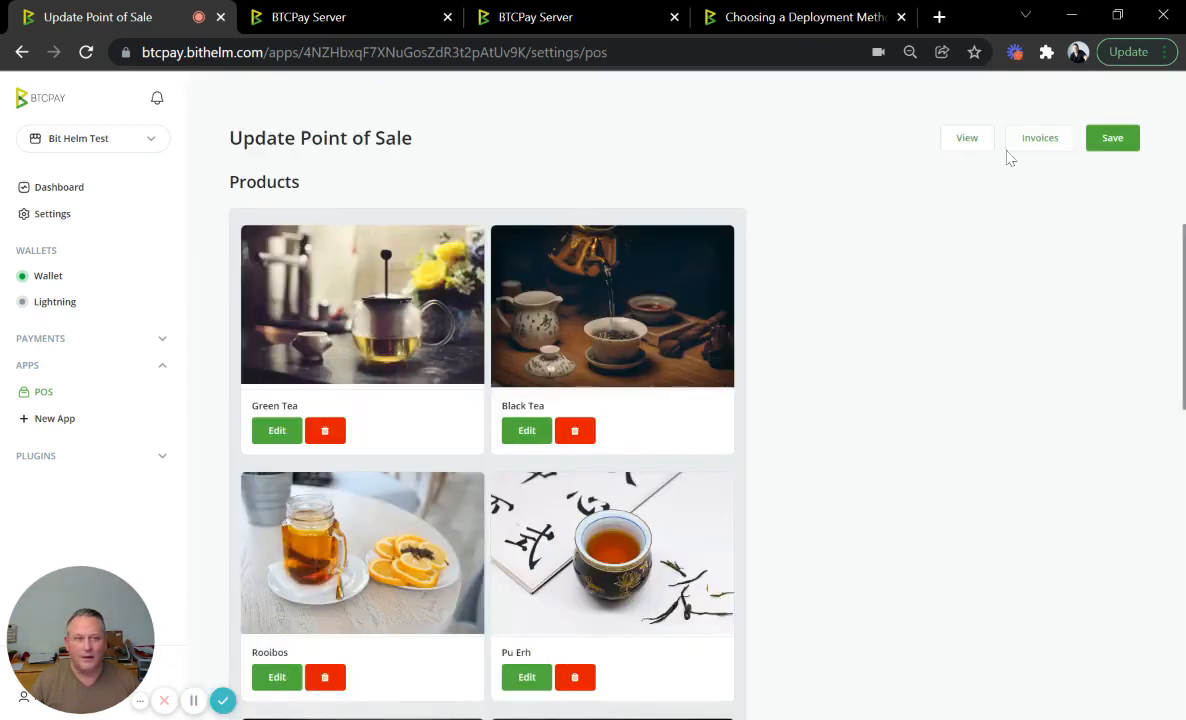
left_click(1118, 143)
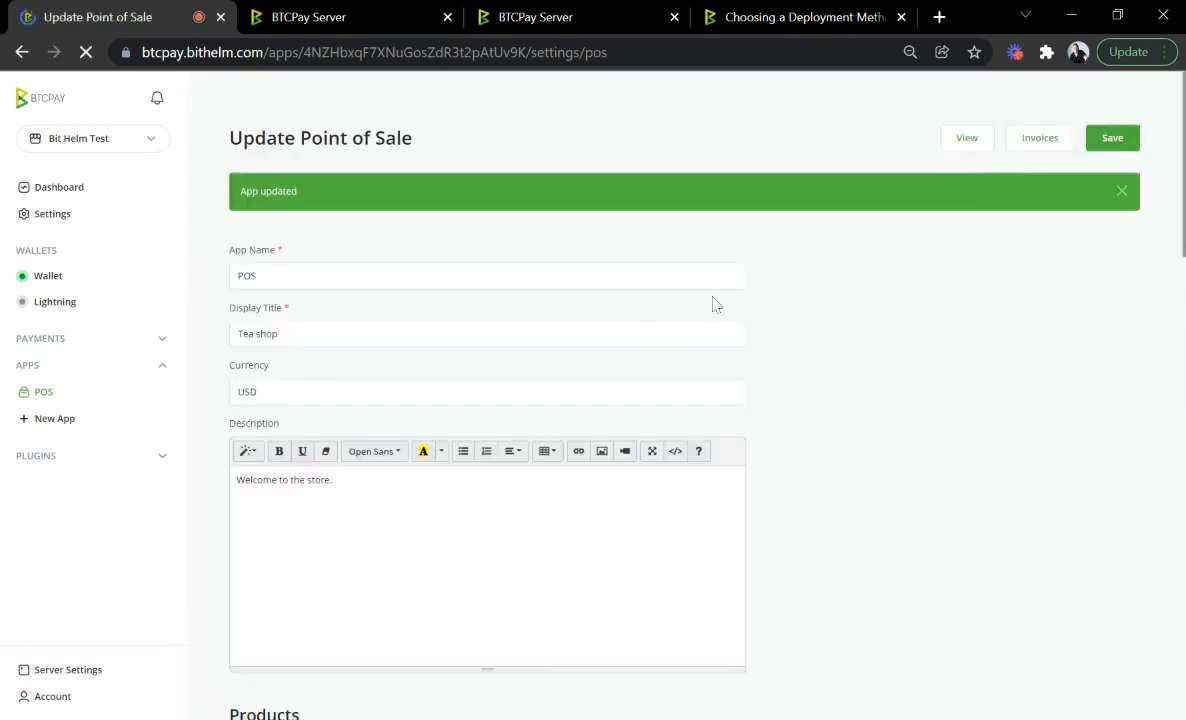
Step: View the Tea shop storefront and start a payment for the Green Tea at $1
left_click(964, 144)
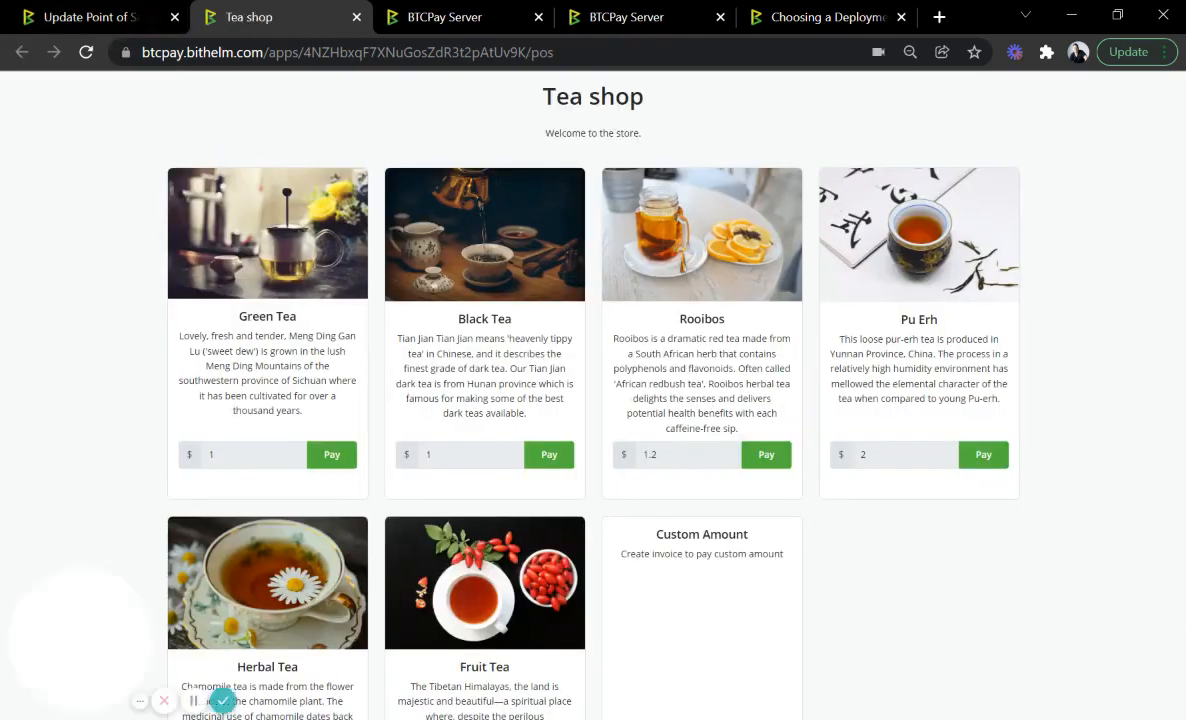
left_click(333, 462)
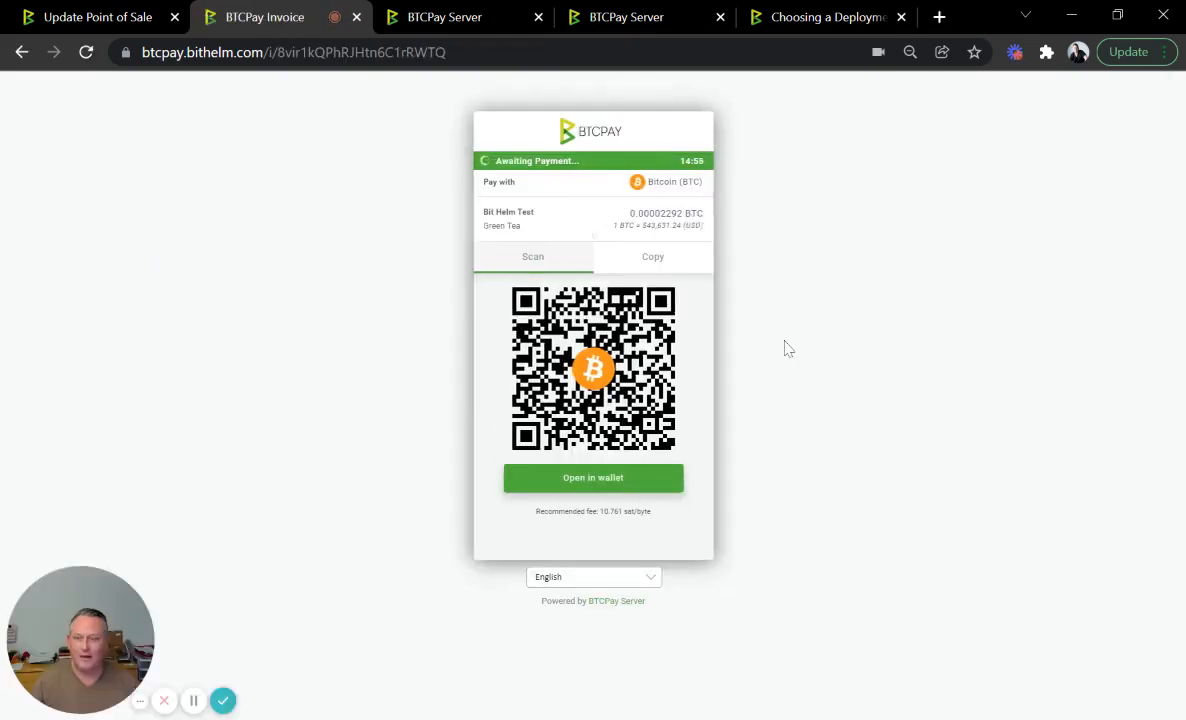
left_click(164, 700)
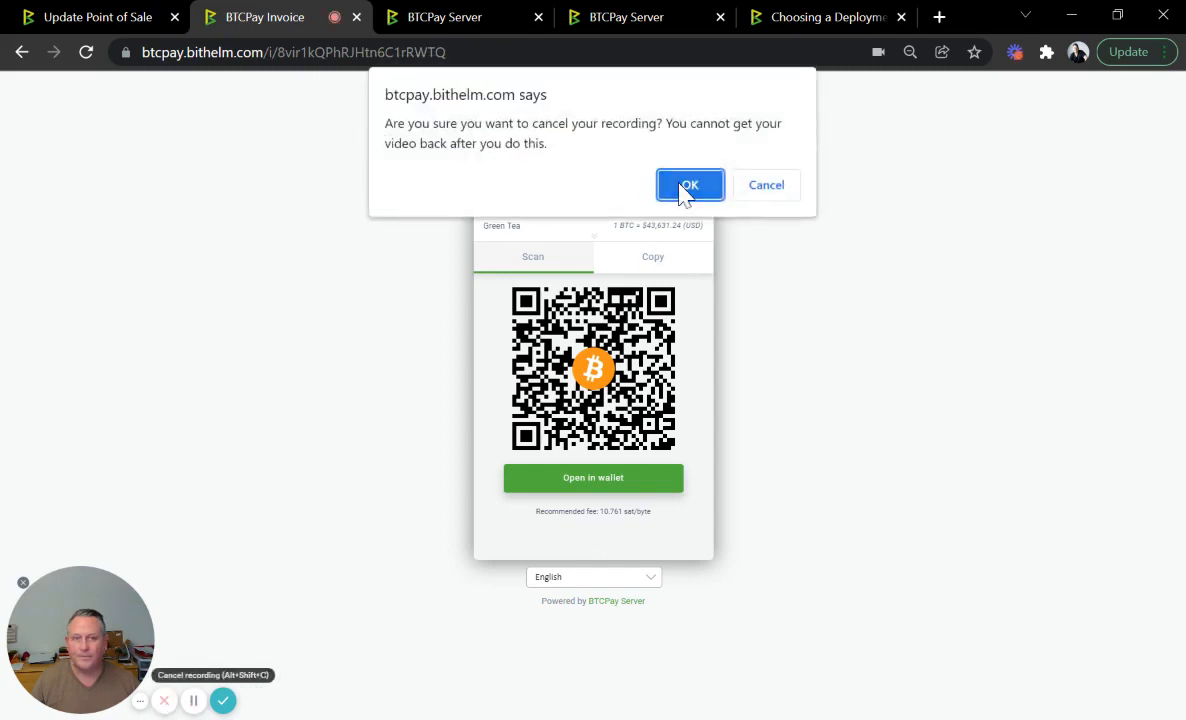